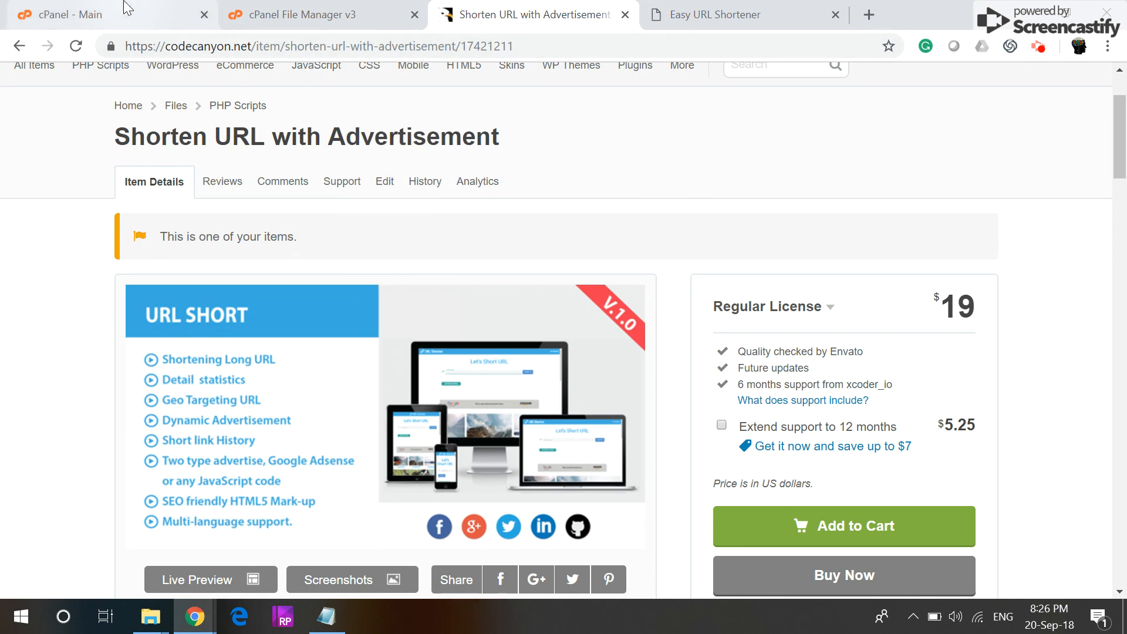
Step: Return to the cPanel File Manager showing test.xcoder.io and the 49.35 MB shorten-url zip
left_click(305, 14)
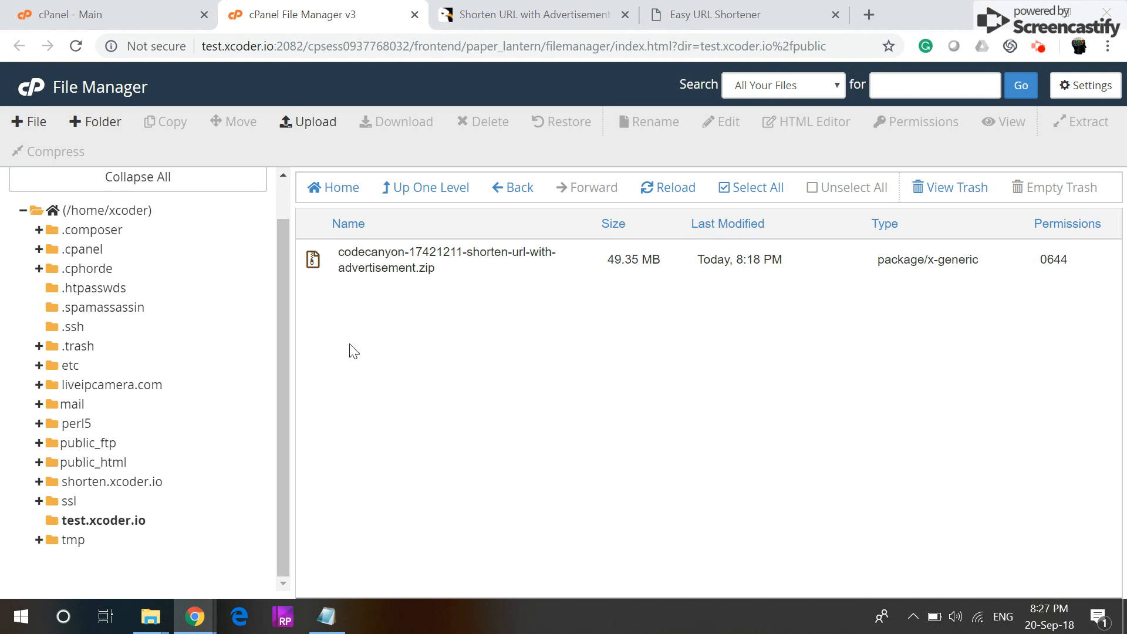
Step: Select the shorten-url zip, then go to the cPanel home page and find the Domains tools
left_click(324, 265)
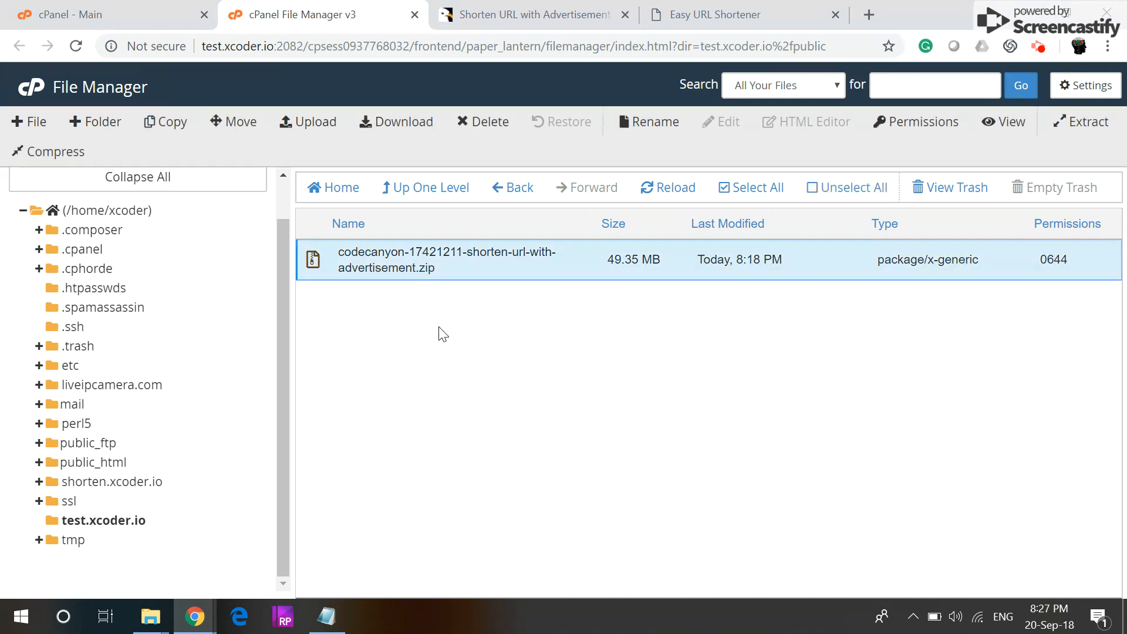
left_click(104, 12)
scroll(268, 460, "down", 4)
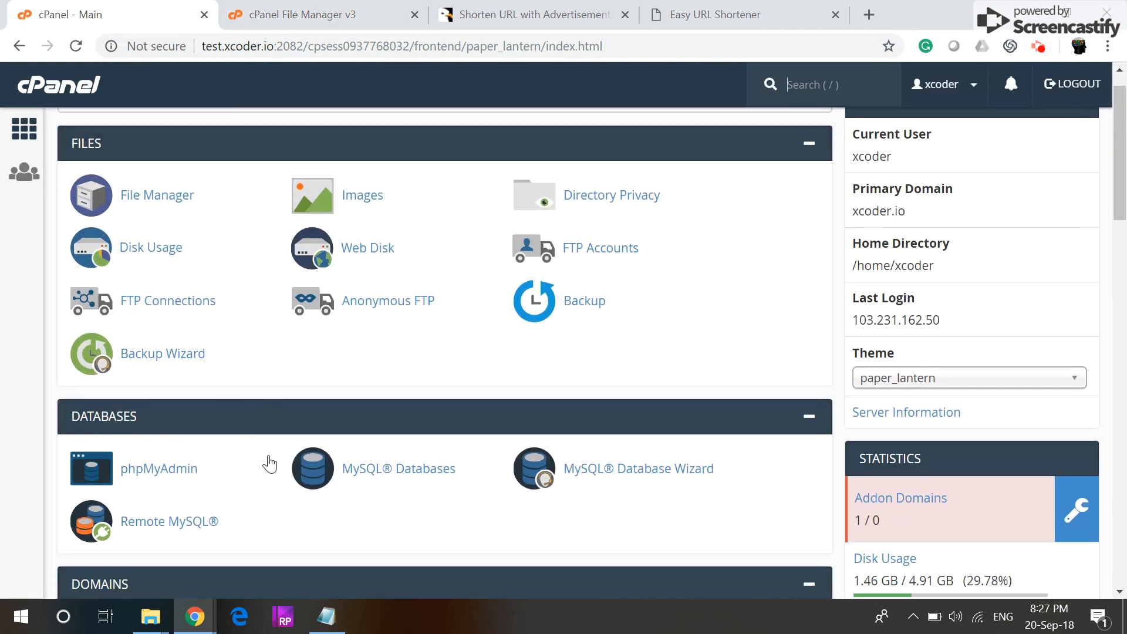
scroll(264, 455, "down", 4)
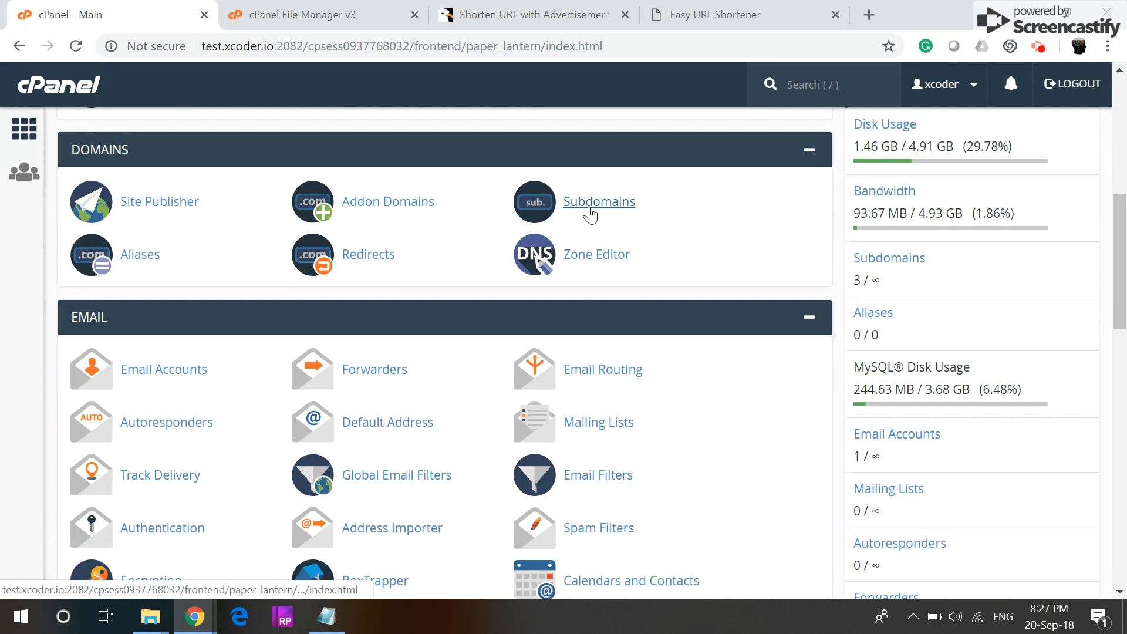
scroll(590, 214, "up", 2)
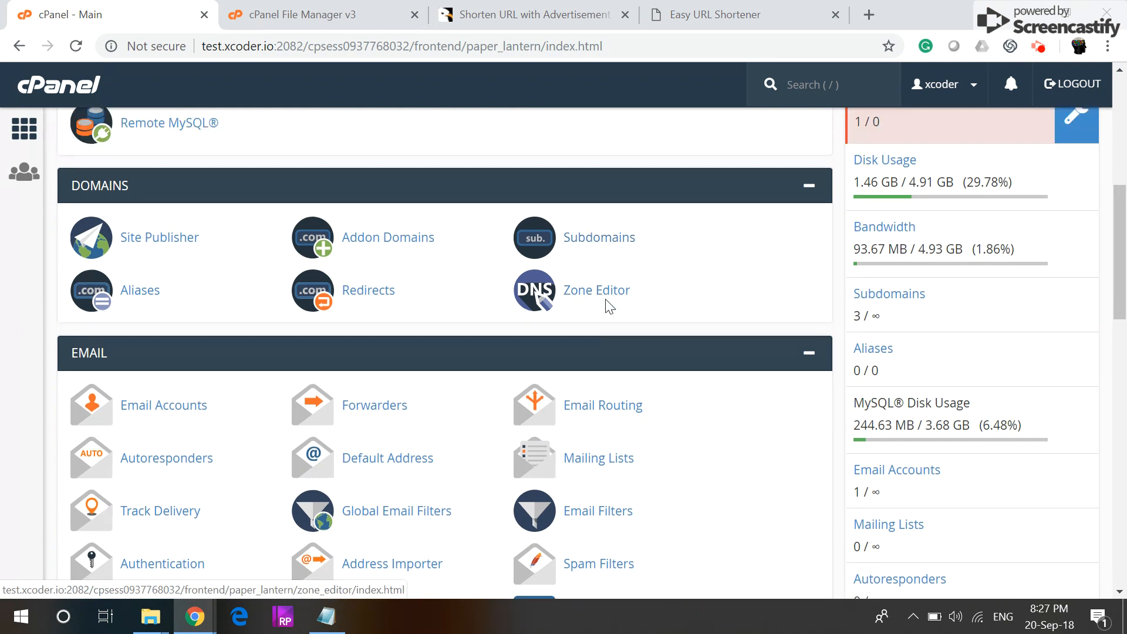
Step: Open the Subdomains page and inspect the existing test.xcoder.io subdomain entry
left_click(609, 324)
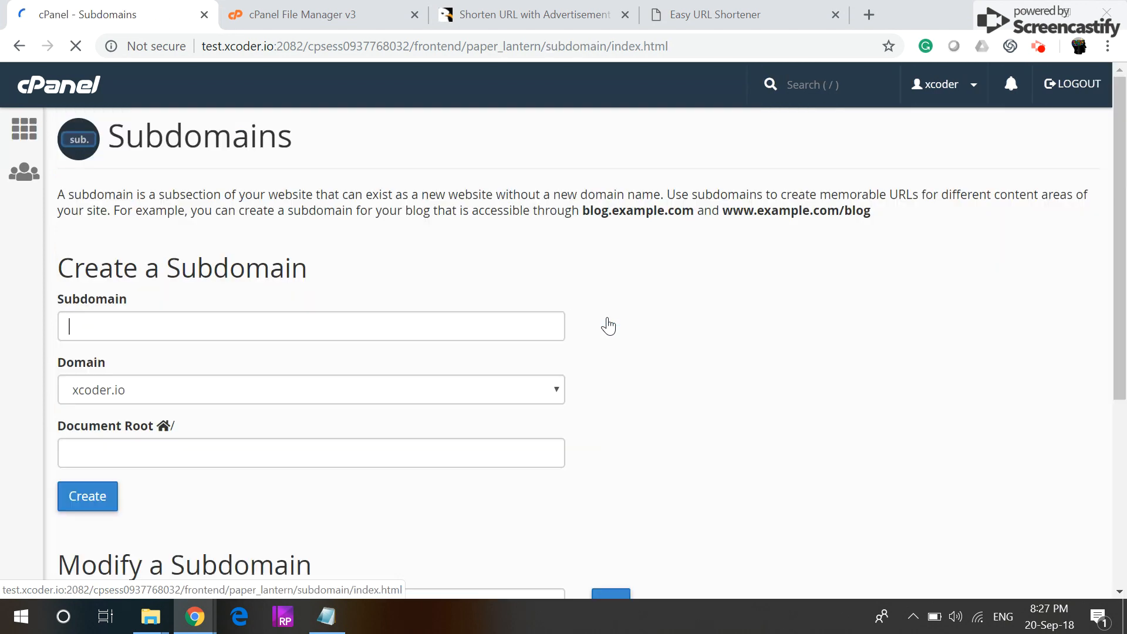
scroll(645, 371, "down", 5)
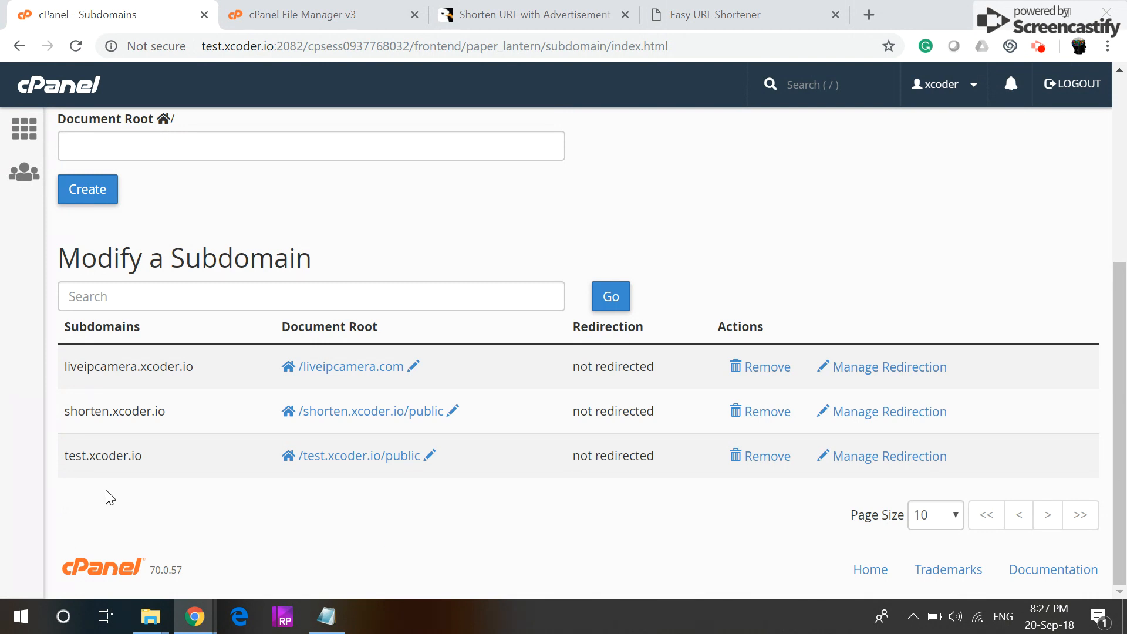
left_click_drag(61, 460, 151, 459)
left_click(170, 498)
scroll(166, 330, "up", 4)
Step: Fill in subdomain ss on xcoder.io with document root ss.xcoder.io/public, then return to File Manager
left_click(105, 252)
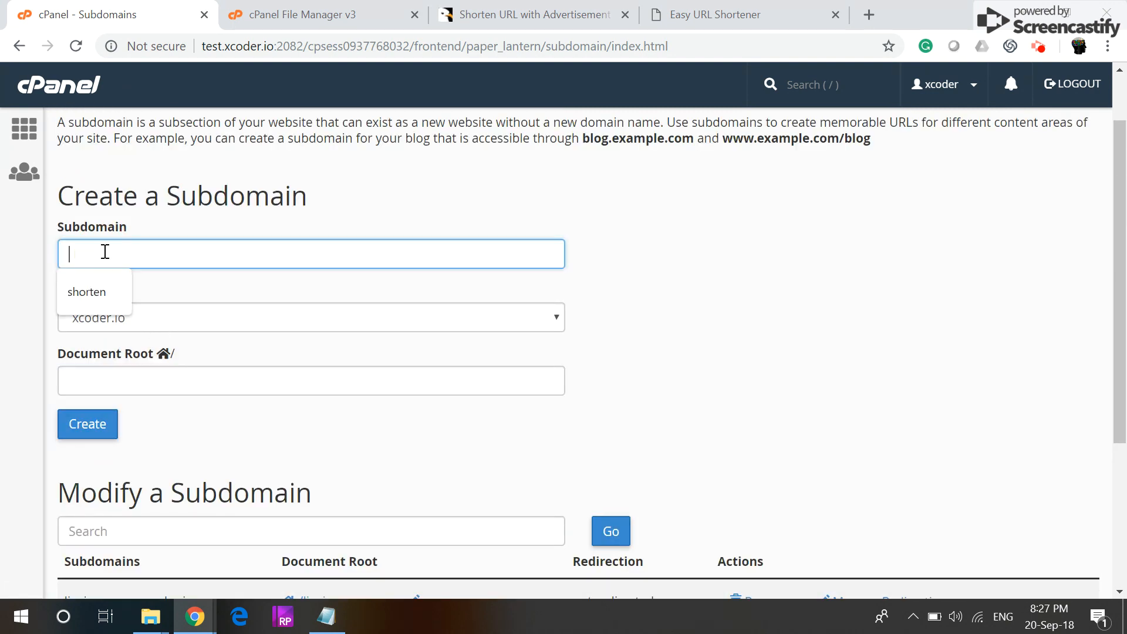
type("ss")
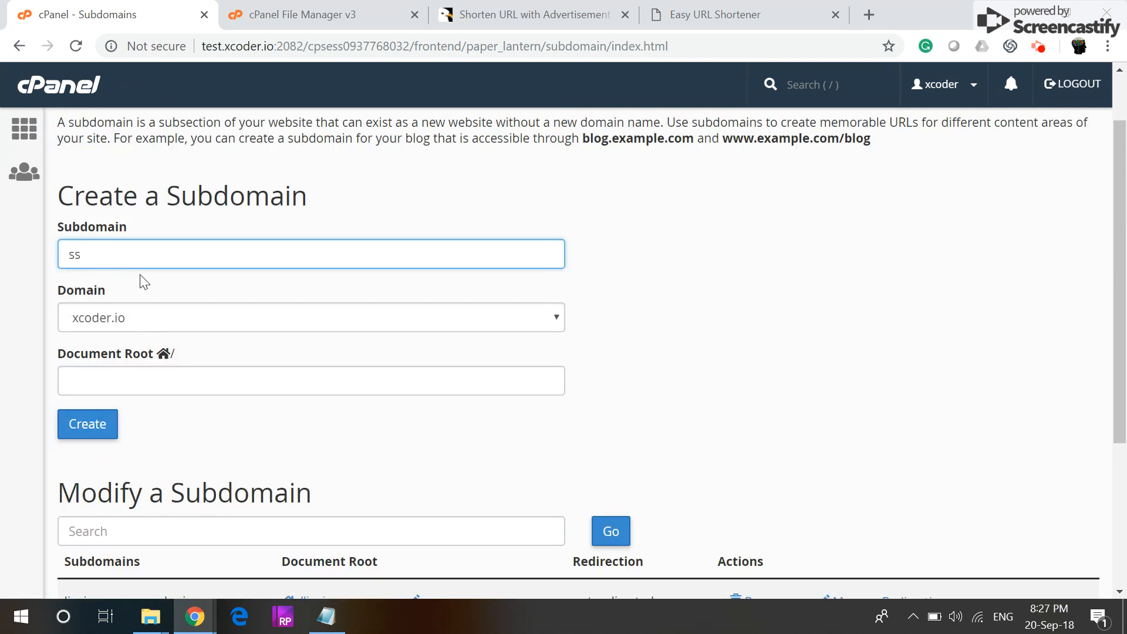
left_click(160, 325)
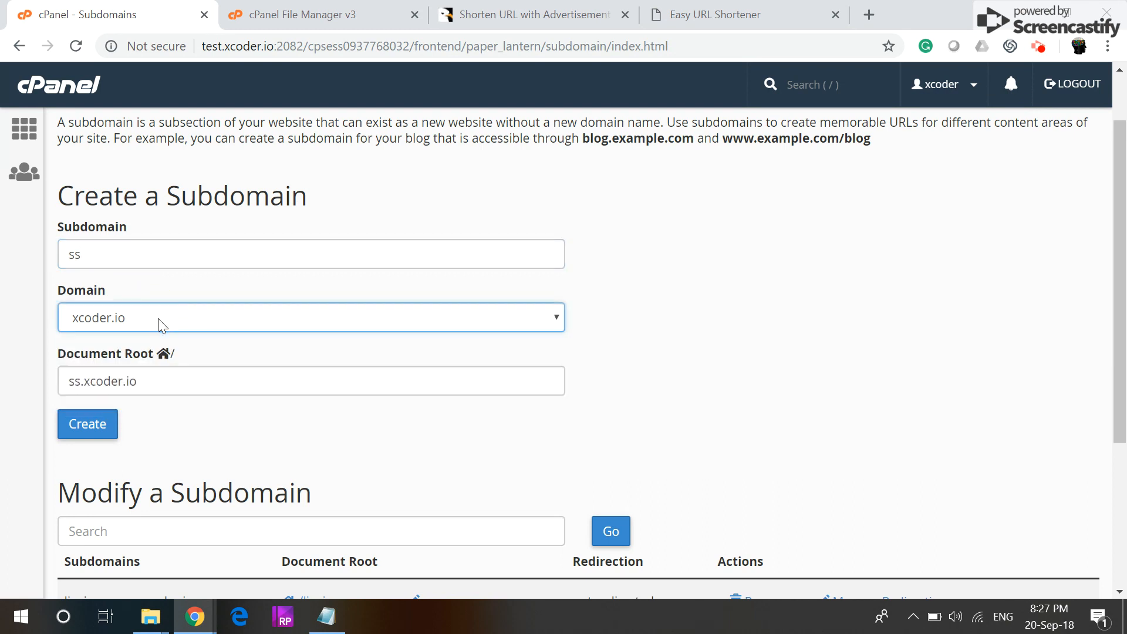
left_click(161, 372)
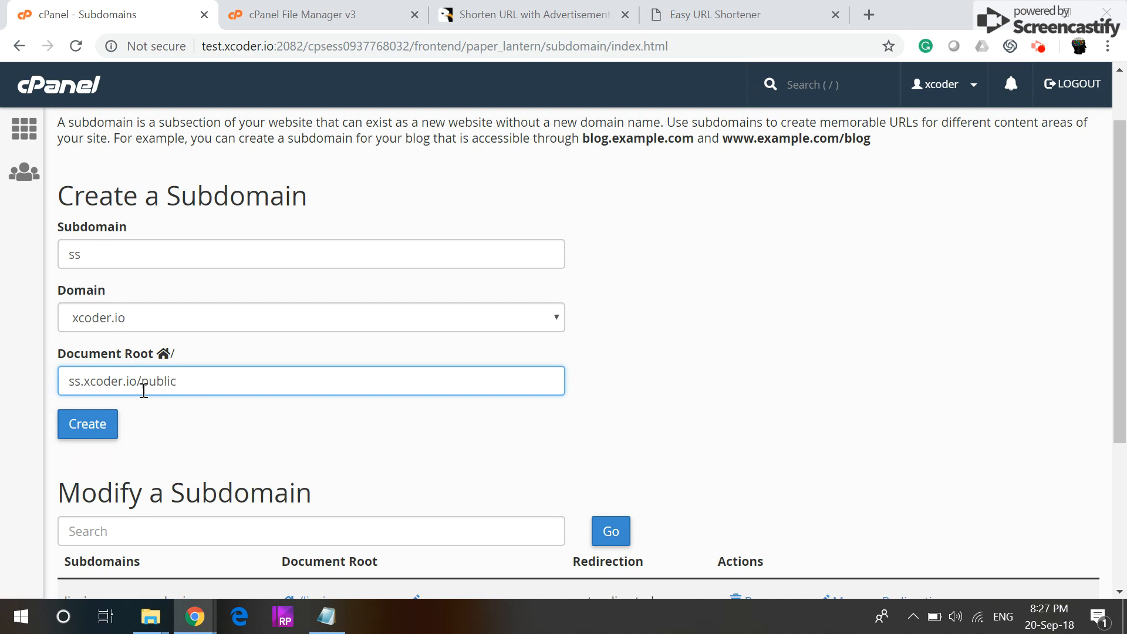
left_click_drag(180, 381, 141, 381)
scroll(231, 455, "down", 4)
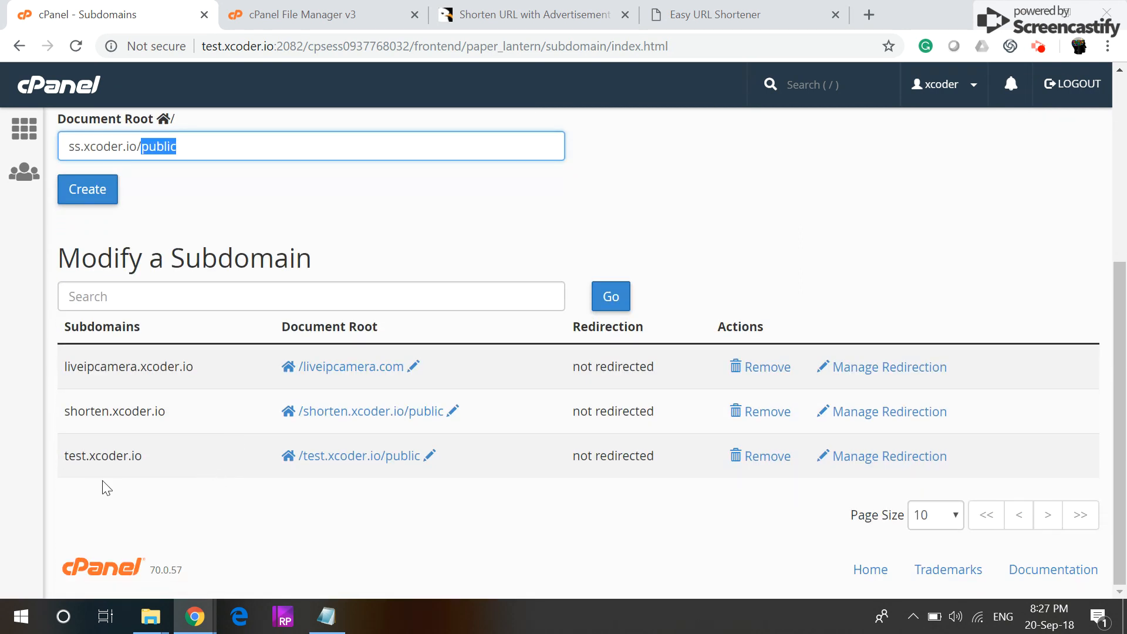
left_click_drag(58, 457, 169, 464)
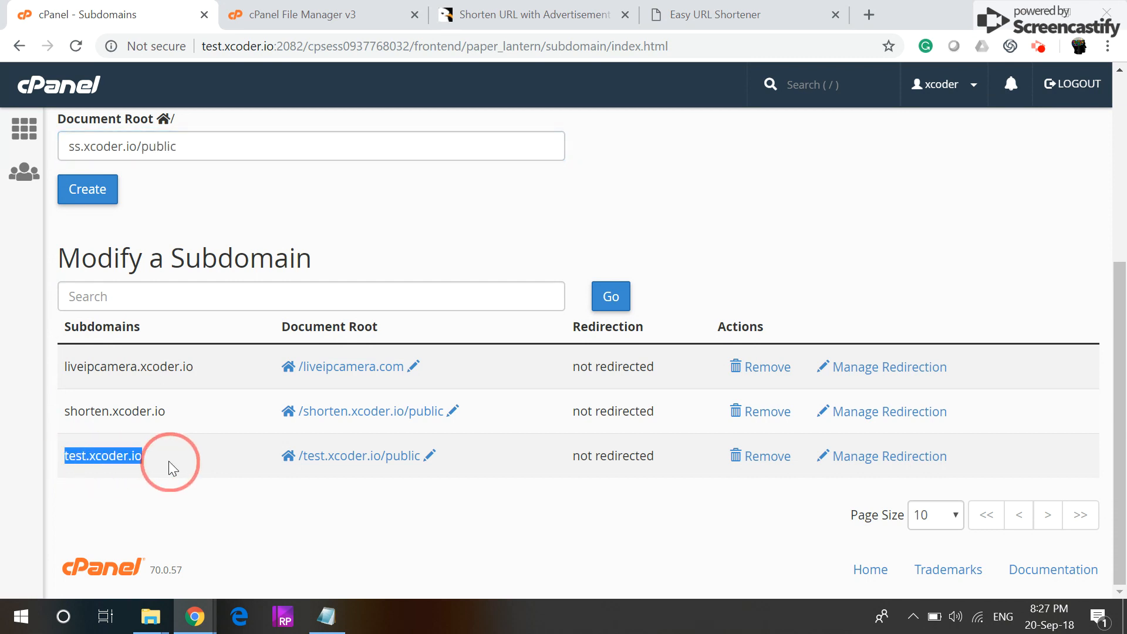
left_click_drag(427, 459, 284, 464)
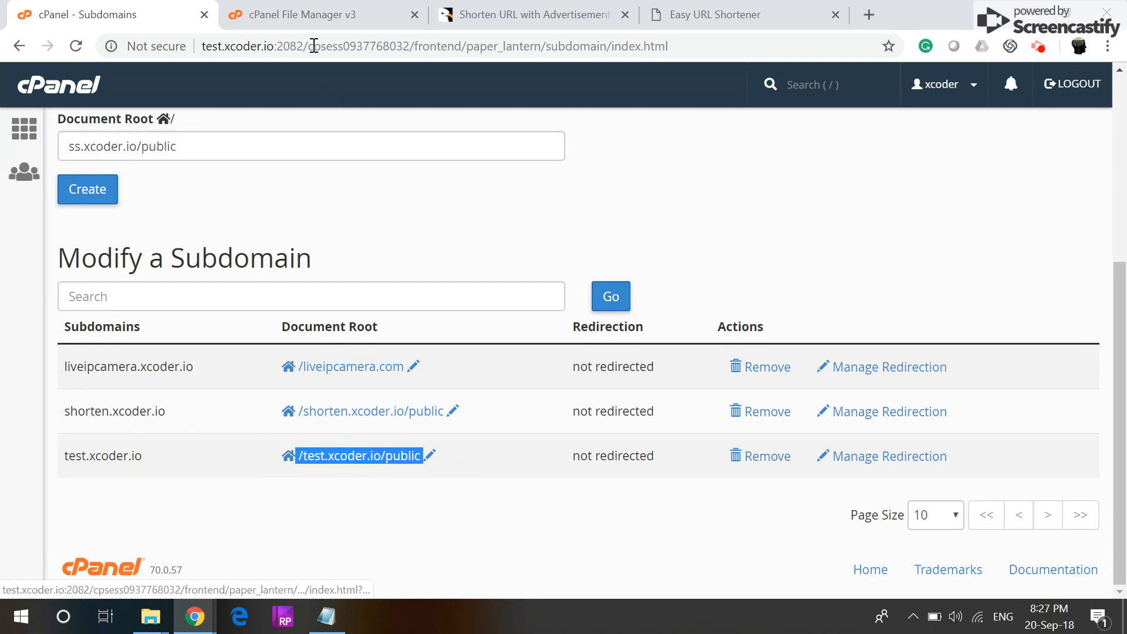
left_click(317, 11)
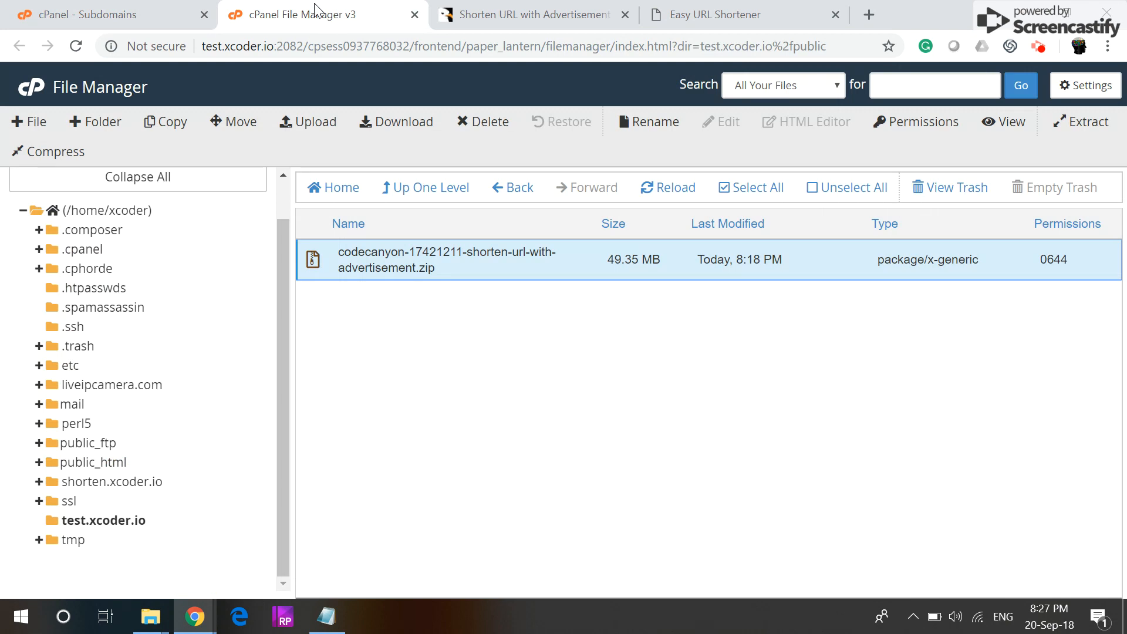
Step: Extract codecanyon-17421211-shorten-url-with-advertisement.zip into /test.xcoder.io and close the results
left_click(91, 524)
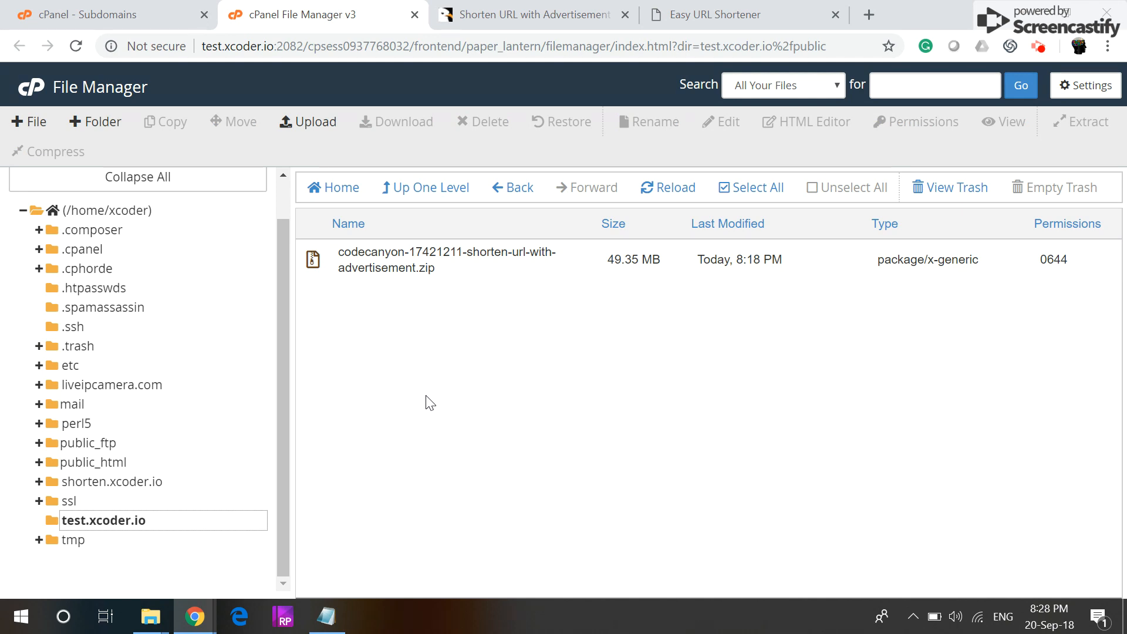
left_click(313, 257)
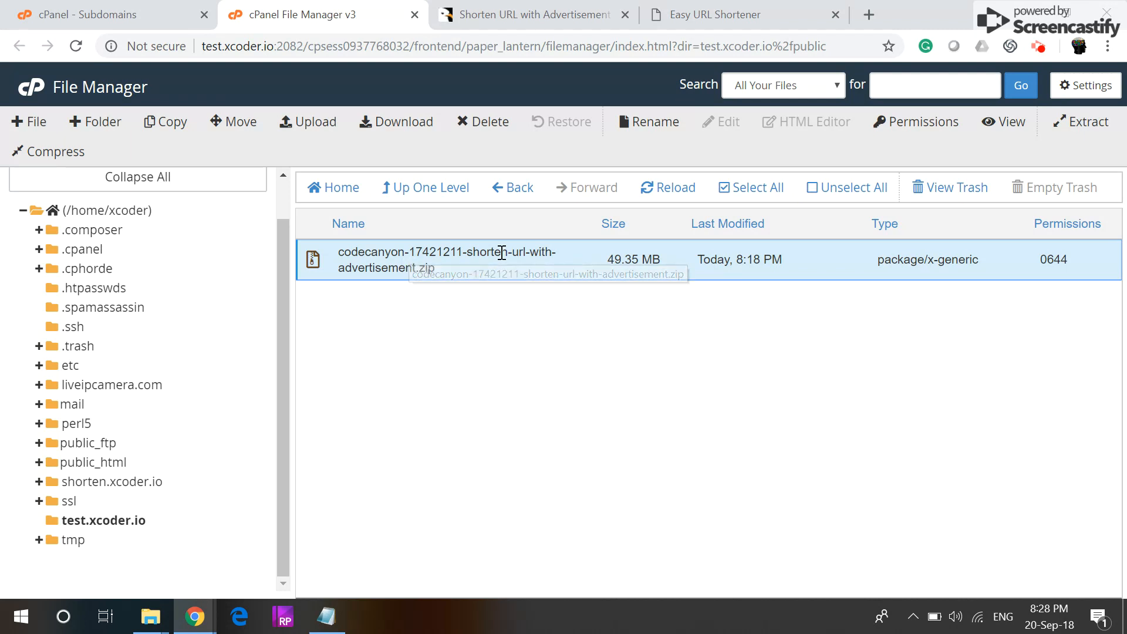
left_click(1079, 124)
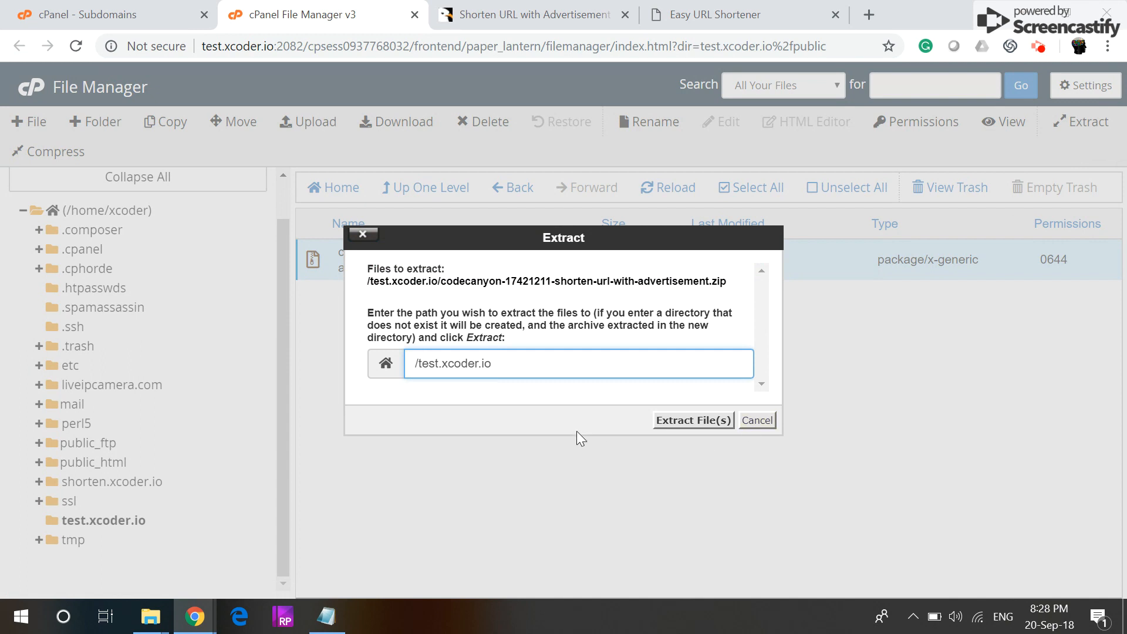
left_click(715, 421)
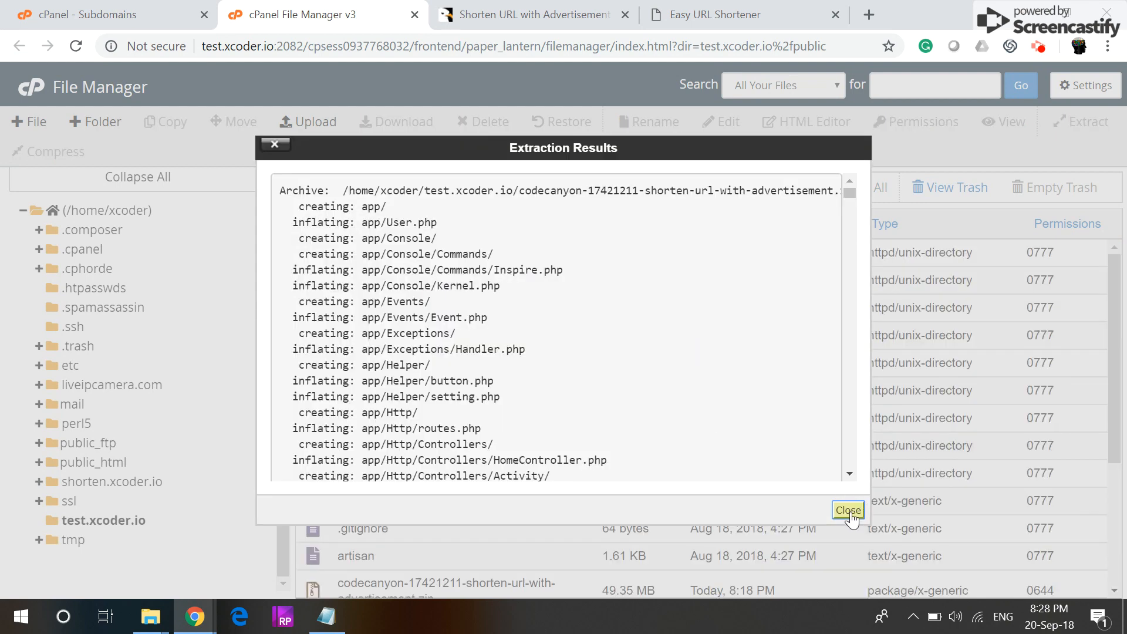
left_click(848, 510)
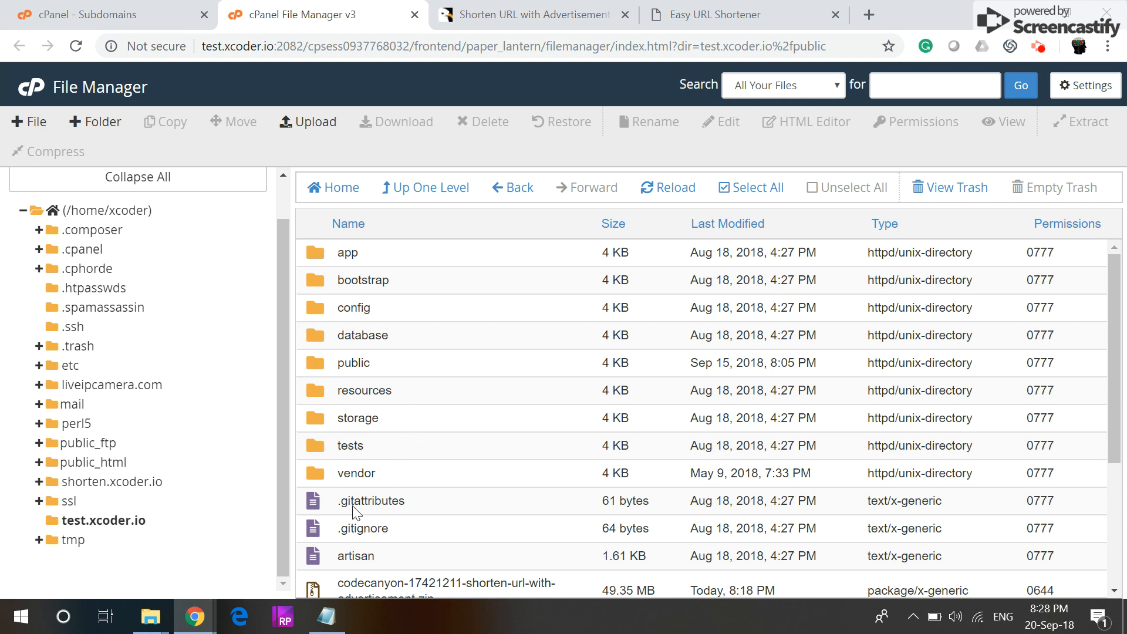
Step: Refresh test.xcoder.io, open the extracted public folder and select index.php
scroll(362, 456, "down", 3)
scroll(389, 449, "up", 3)
left_click(109, 521)
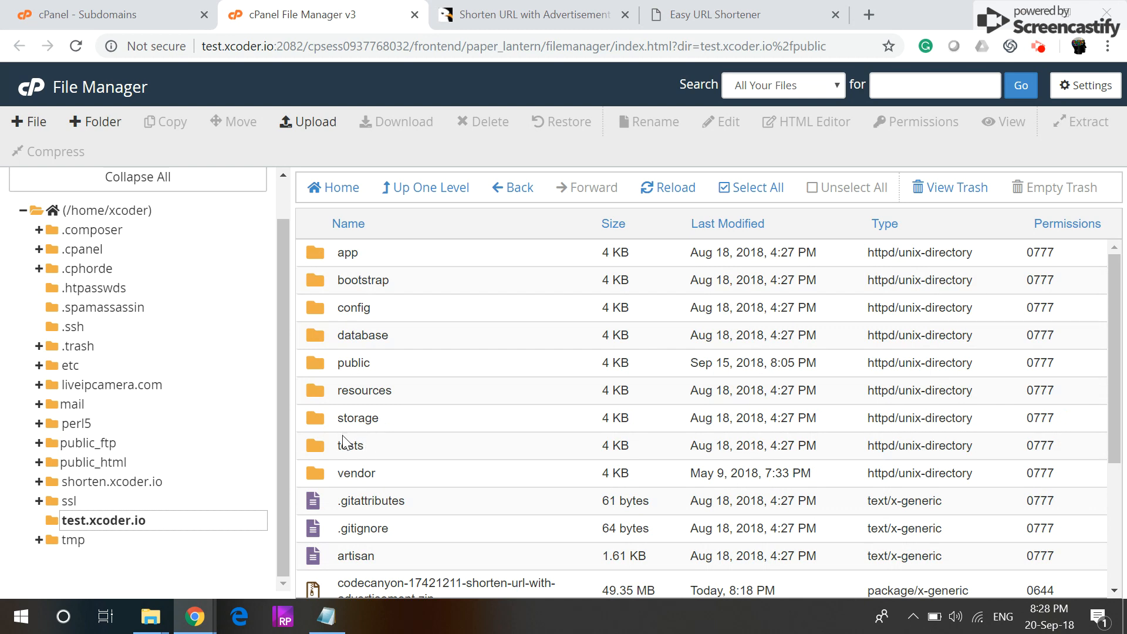
scroll(356, 480, "down", 3)
scroll(357, 436, "up", 3)
left_click(314, 371)
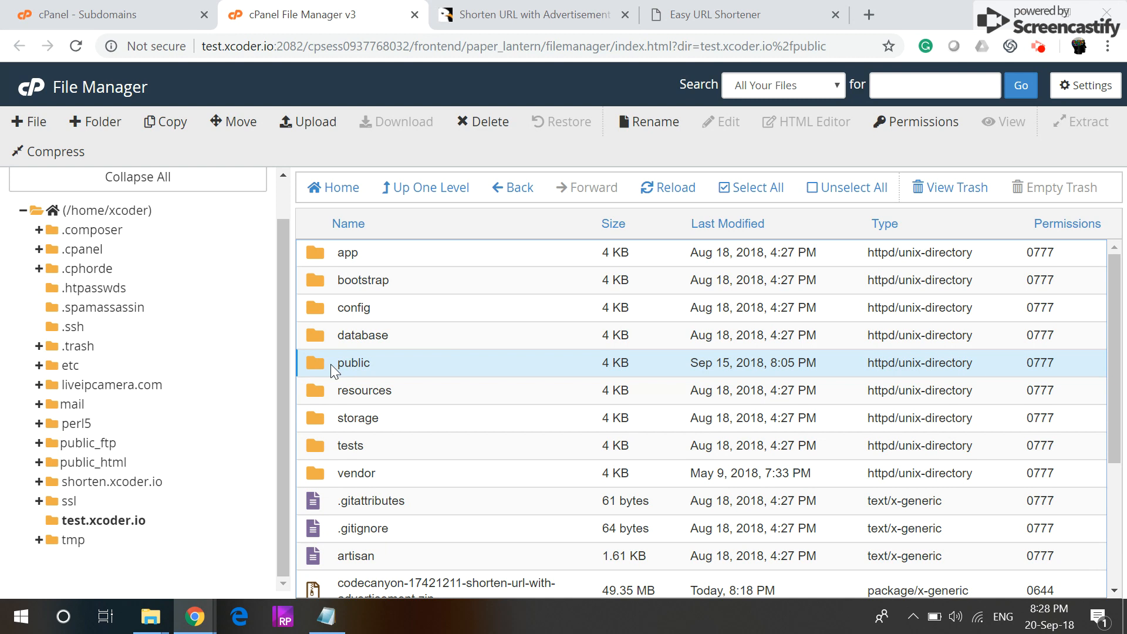
double_click(304, 371)
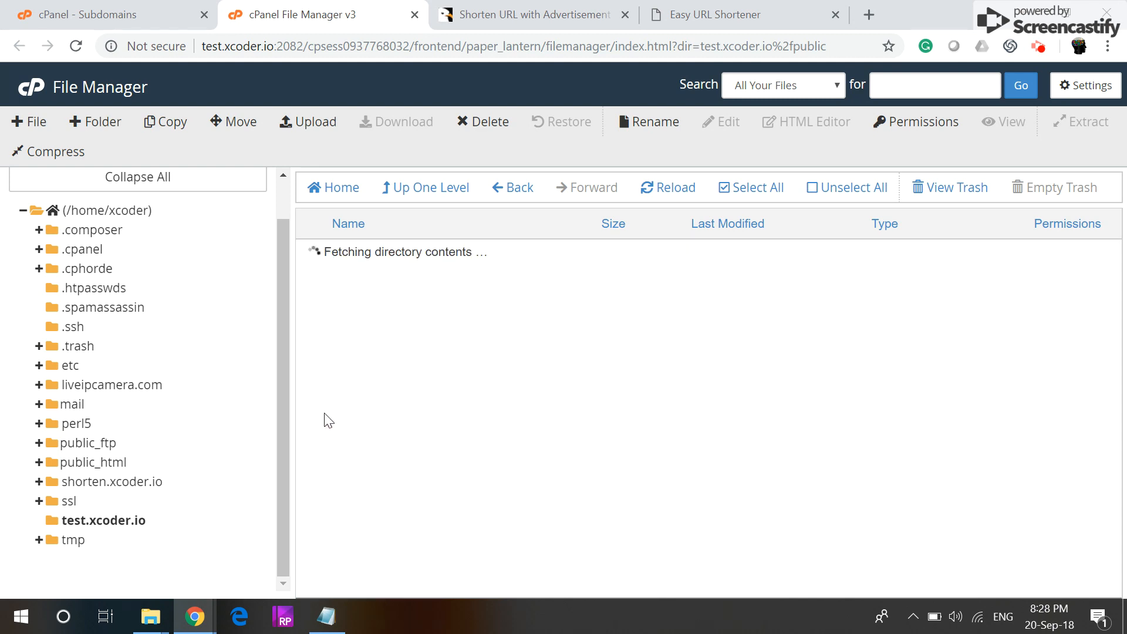
scroll(370, 446, "down", 2)
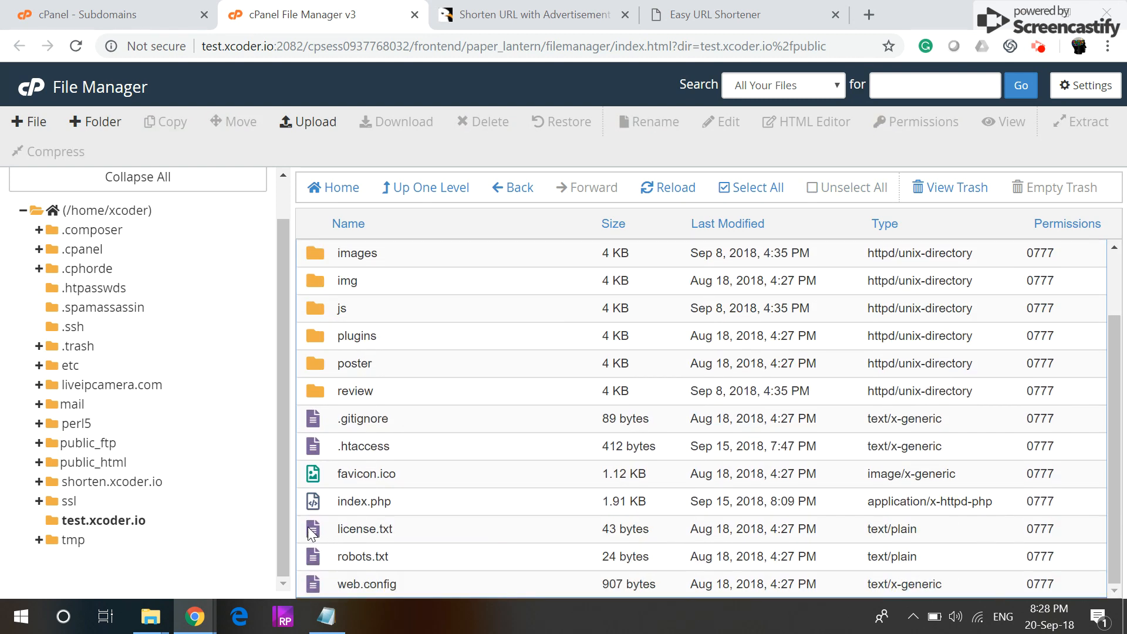
left_click(317, 507)
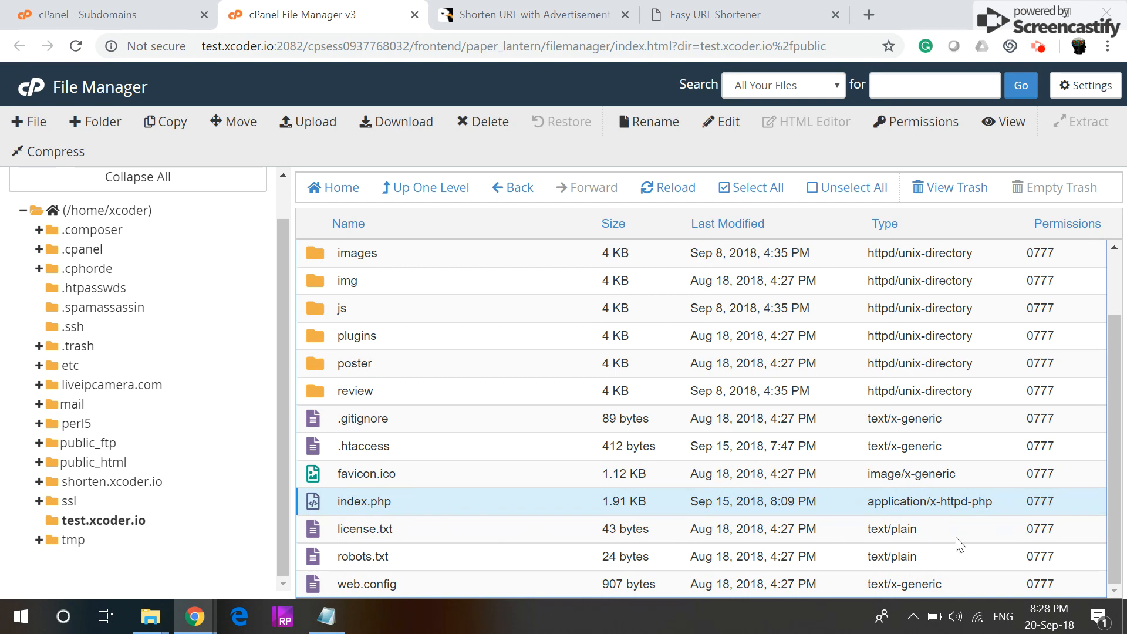
Step: Change index.php's permissions from 0777 to 0755
right_click(499, 507)
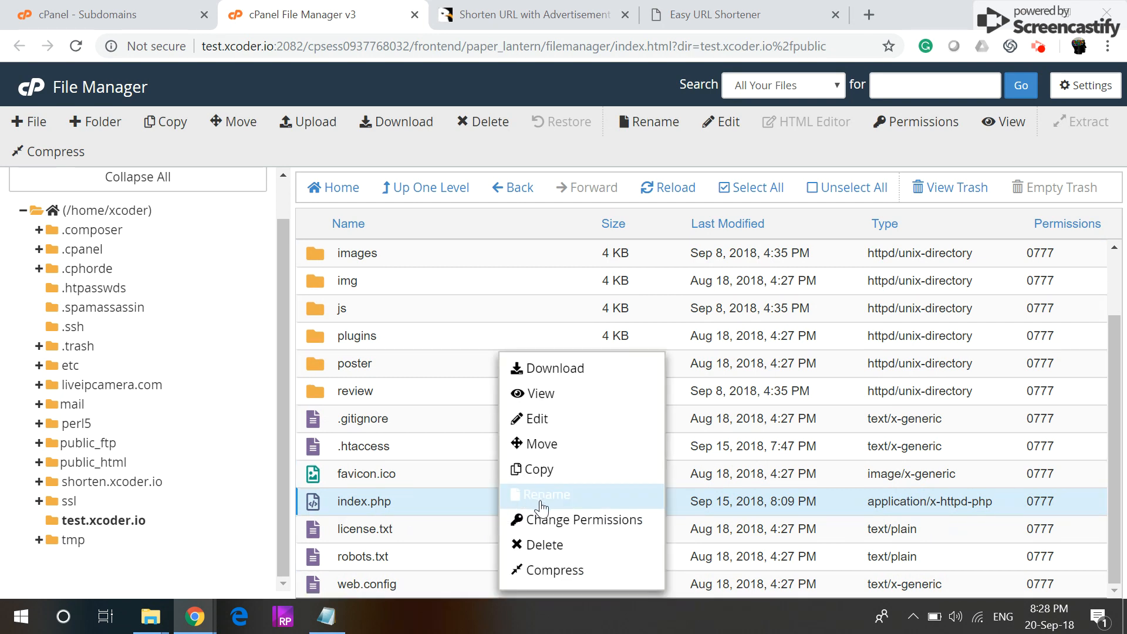
left_click(556, 519)
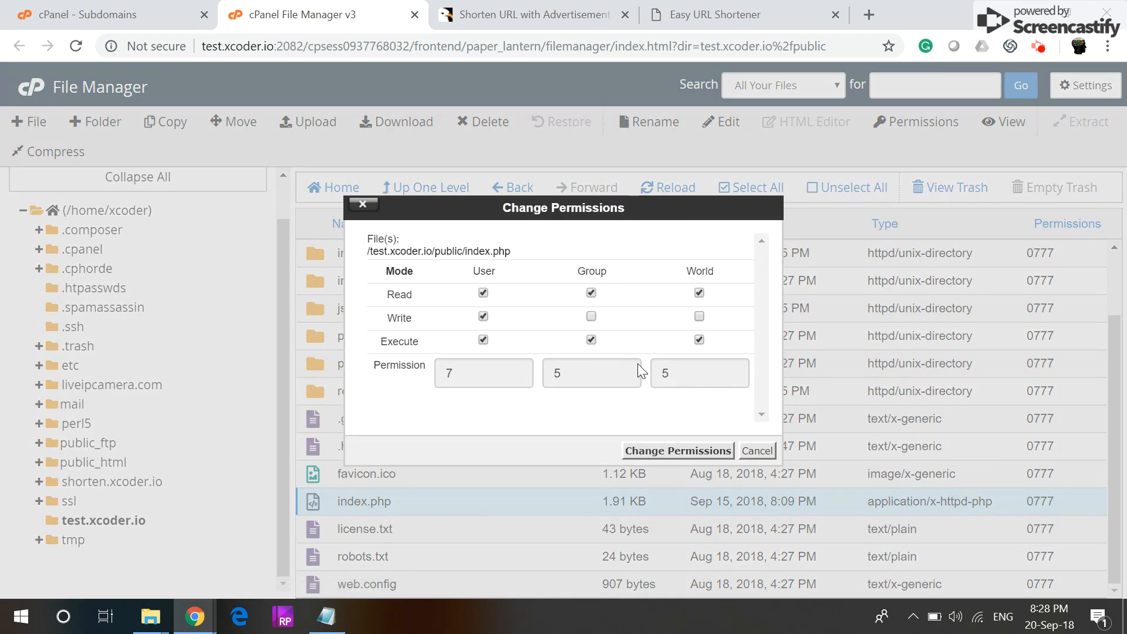
left_click(676, 453)
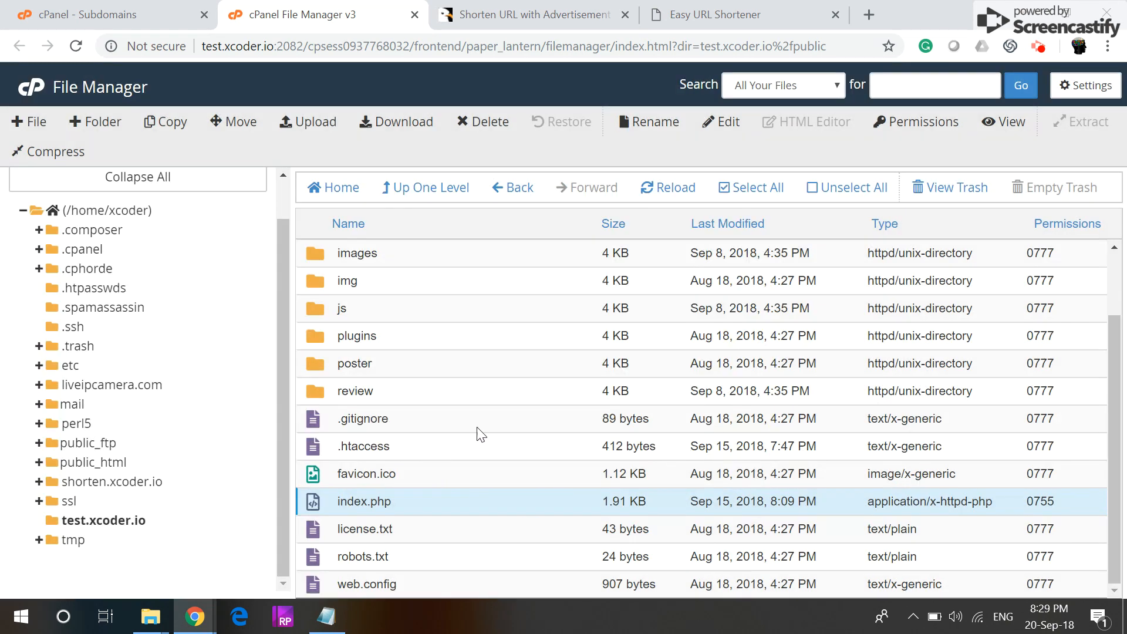
Step: Reload the Easy URL Shortener installer, hit a 500 Internal Server Error, and return to File Manager
left_click(712, 7)
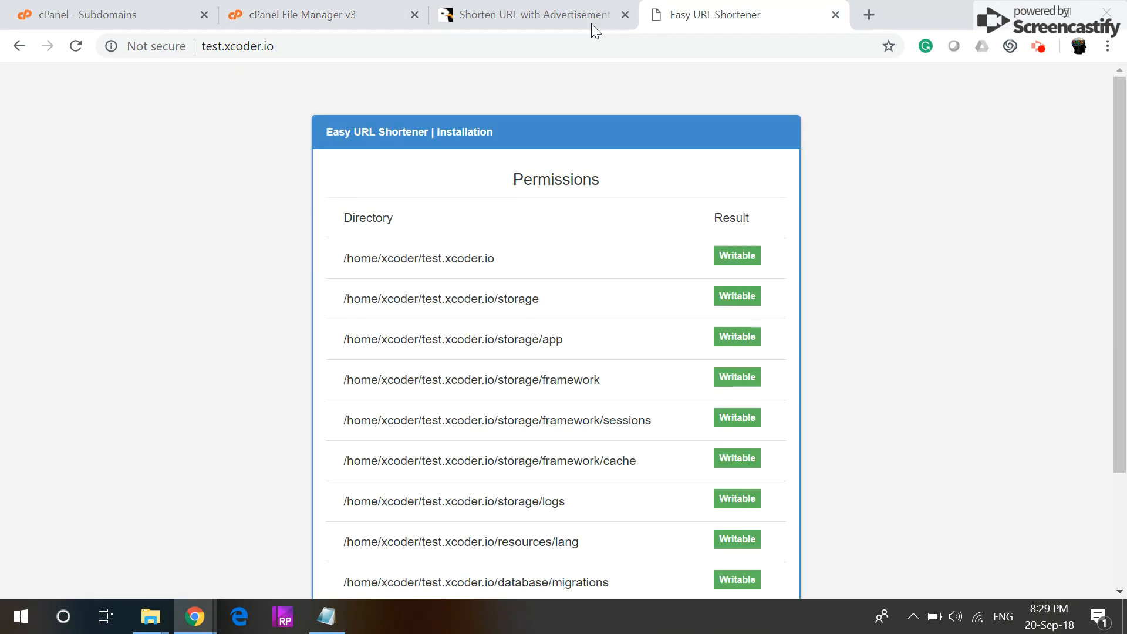
left_click(76, 46)
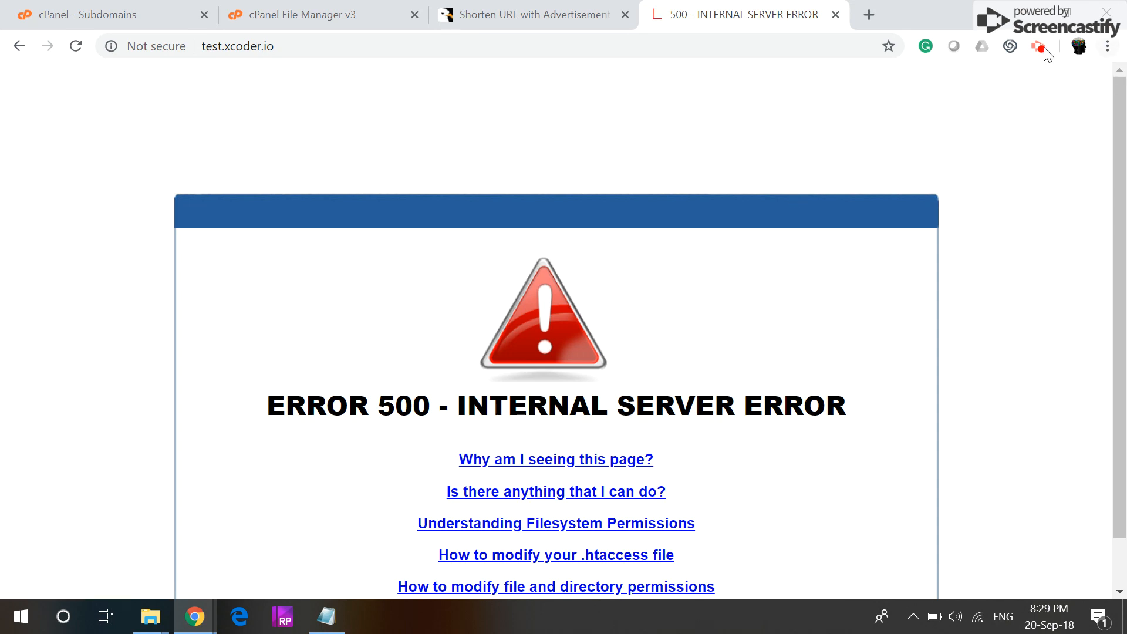
left_click(1040, 47)
scroll(831, 394, "down", 2)
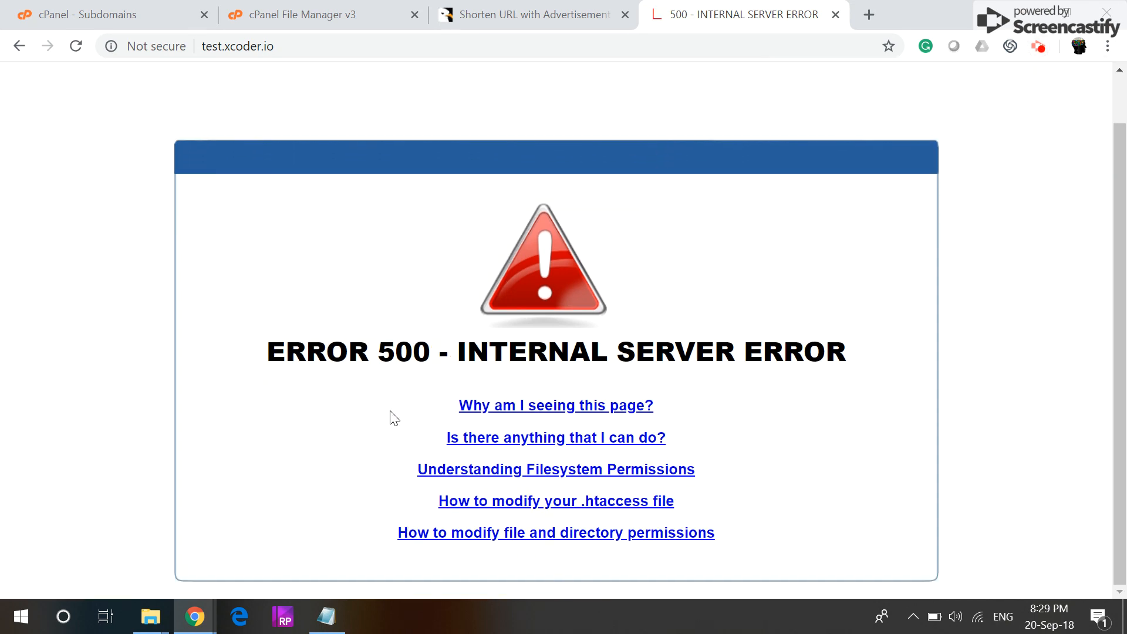
left_click(304, 24)
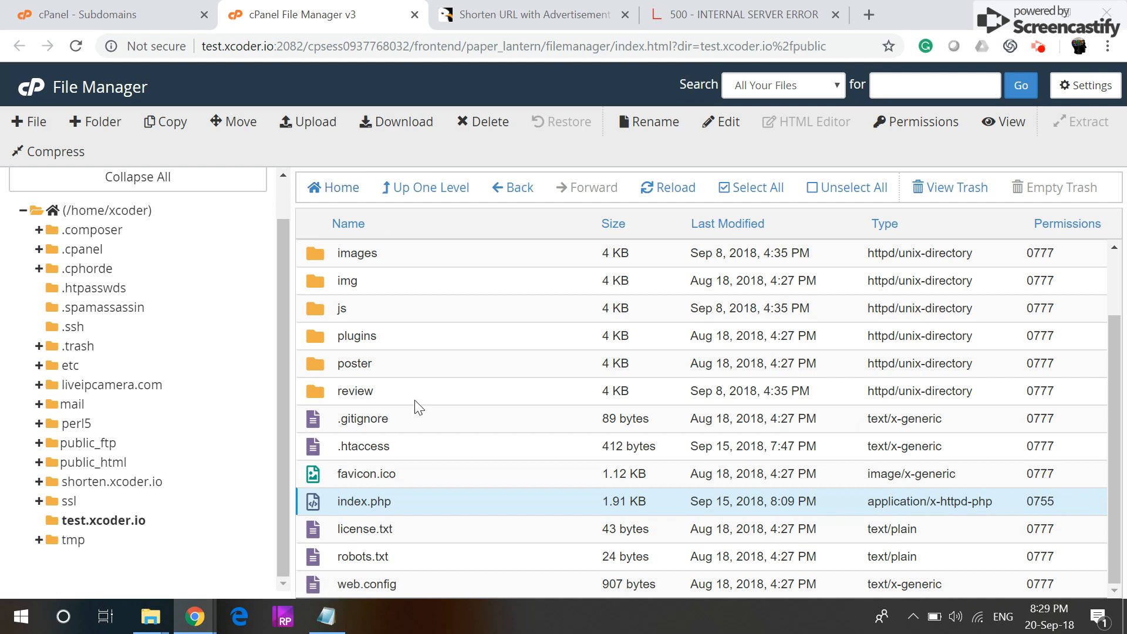
Step: Review the ERROR 500 - INTERNAL SERVER ERROR page, then go back to File Manager
left_click(710, 15)
left_click_drag(254, 347, 867, 349)
left_click(784, 282)
left_click(316, 14)
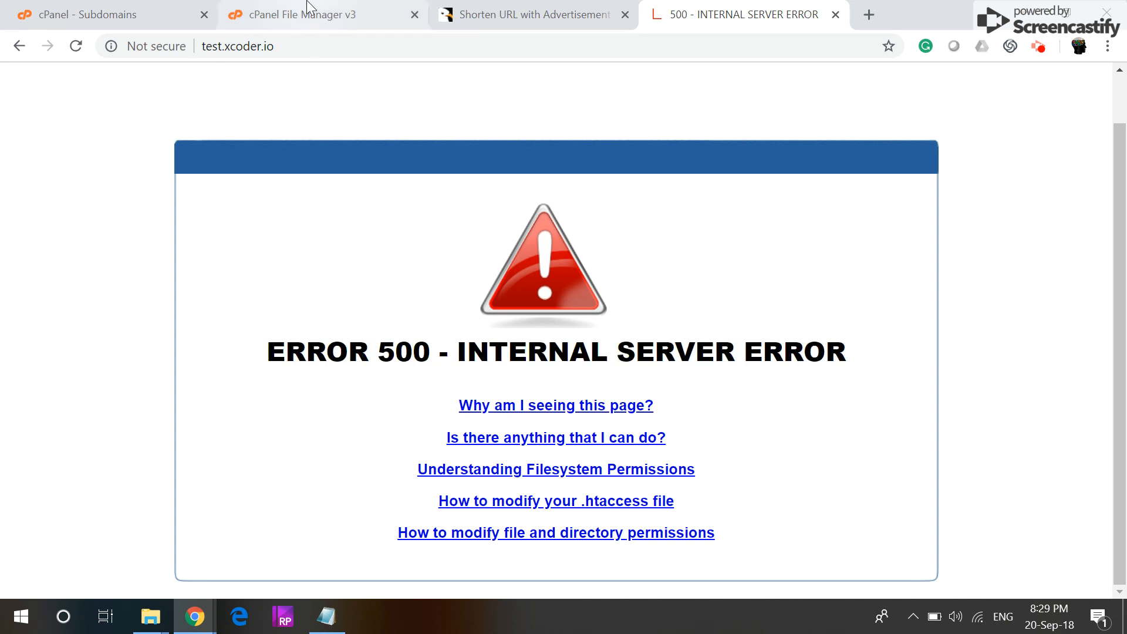
scroll(345, 457, "up", 3)
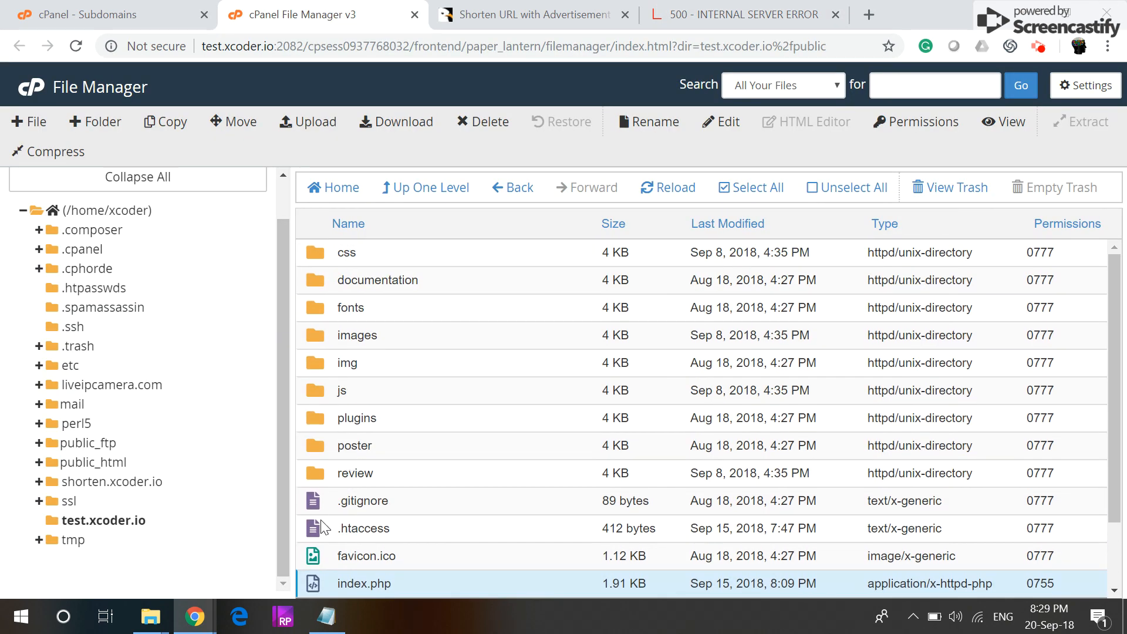
Step: Set the public folder to 755 by removing group and world write permission
left_click(428, 200)
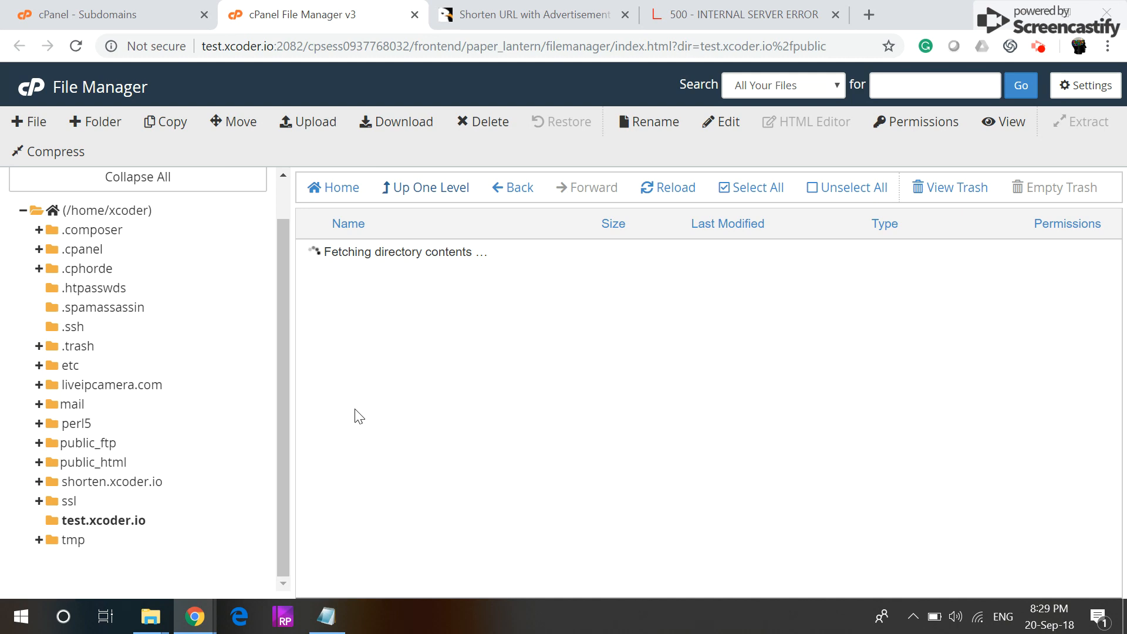
left_click(311, 363)
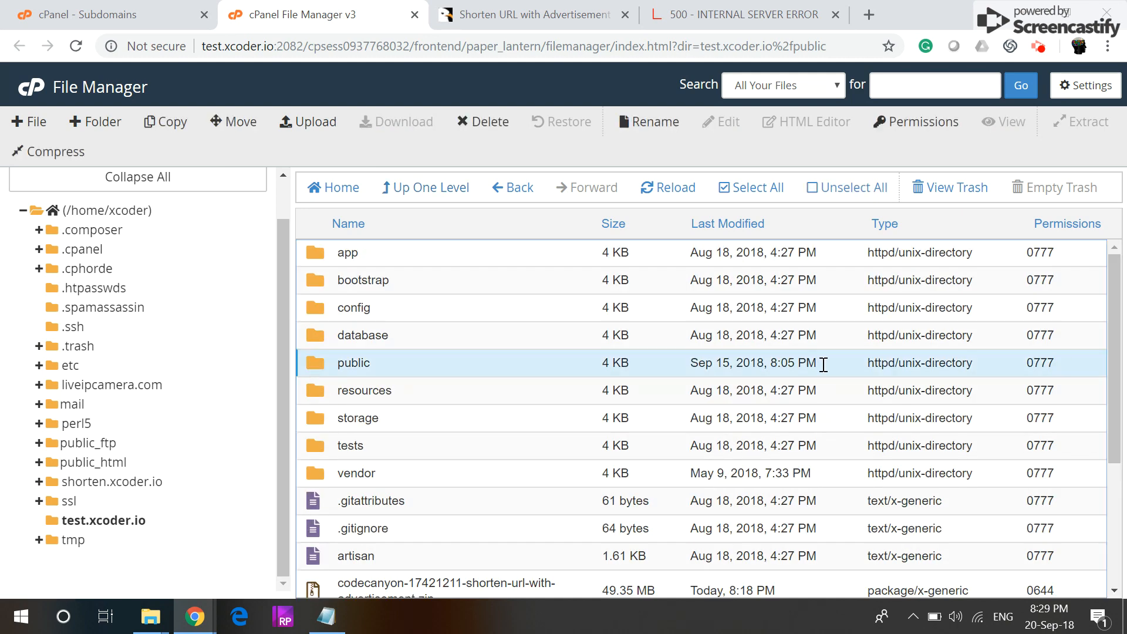
right_click(317, 359)
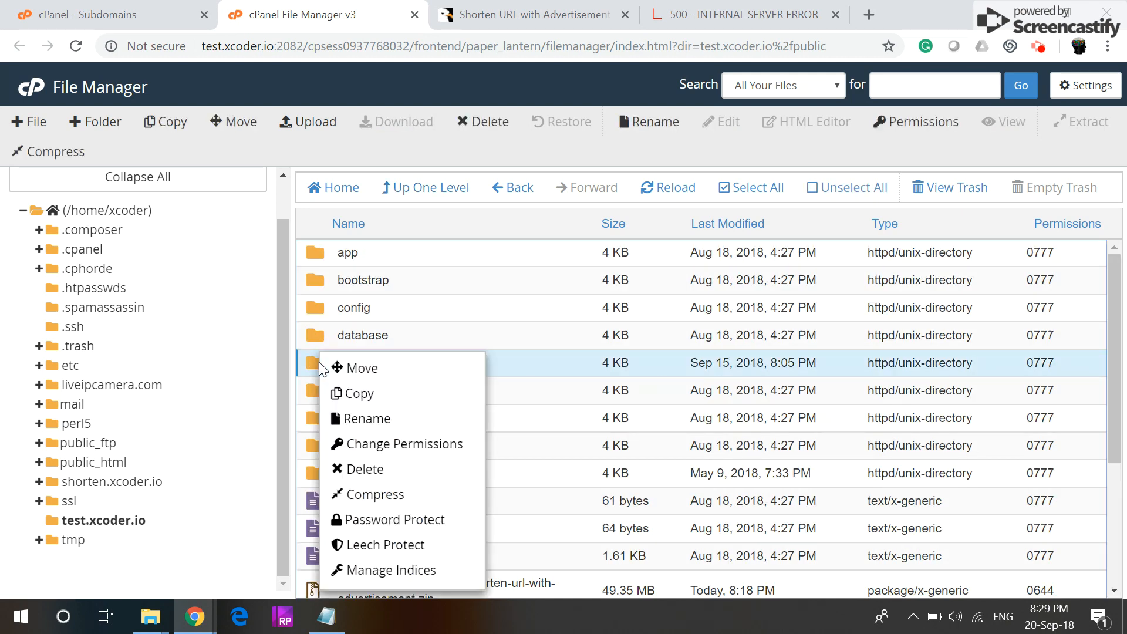
left_click(402, 445)
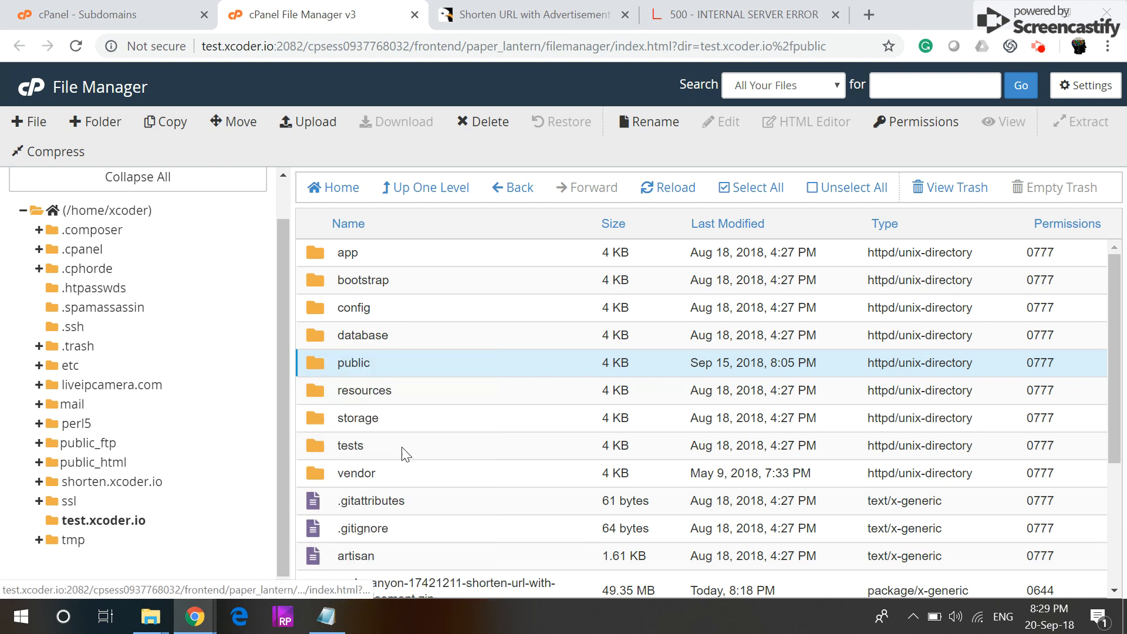
left_click(590, 317)
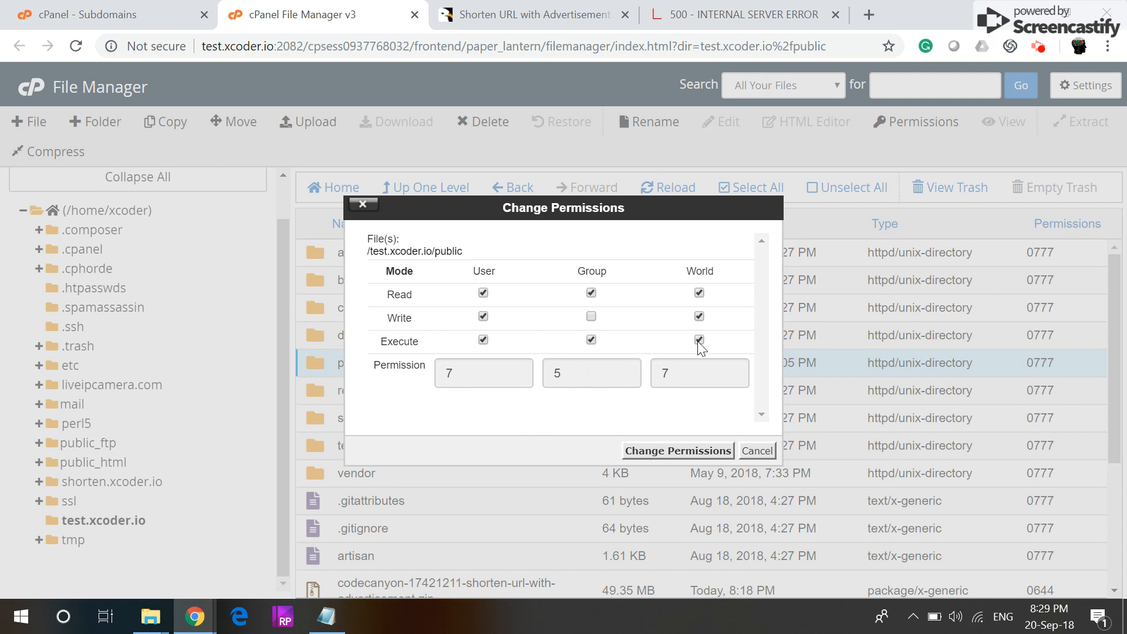
left_click(699, 317)
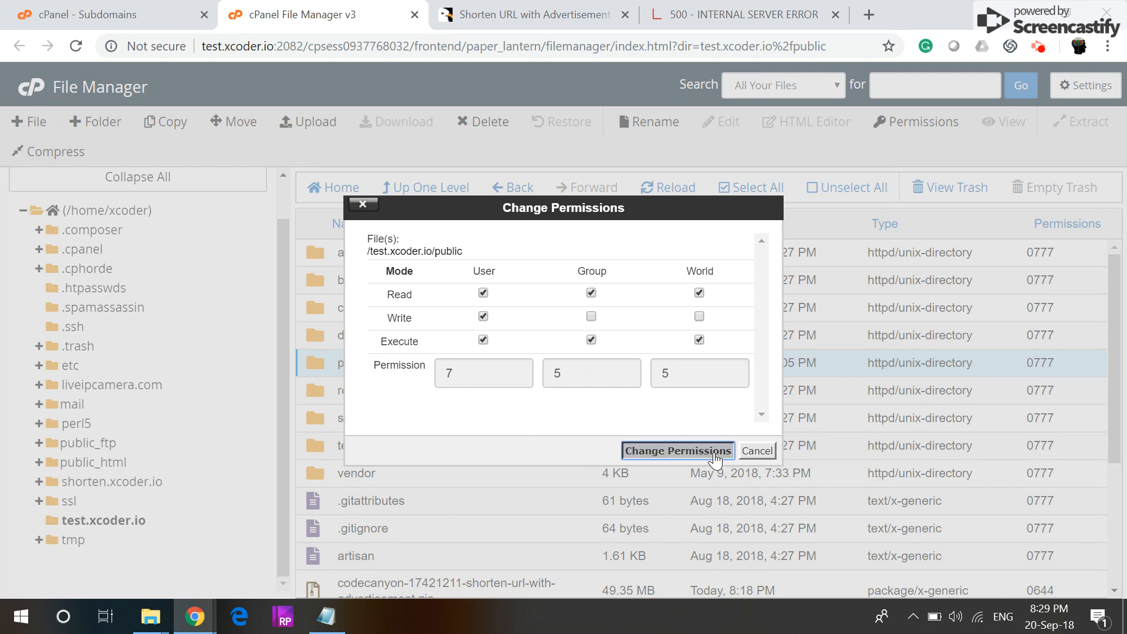
left_click(707, 451)
Step: Reload the installer and proceed past the System Requirements check
left_click(761, 18)
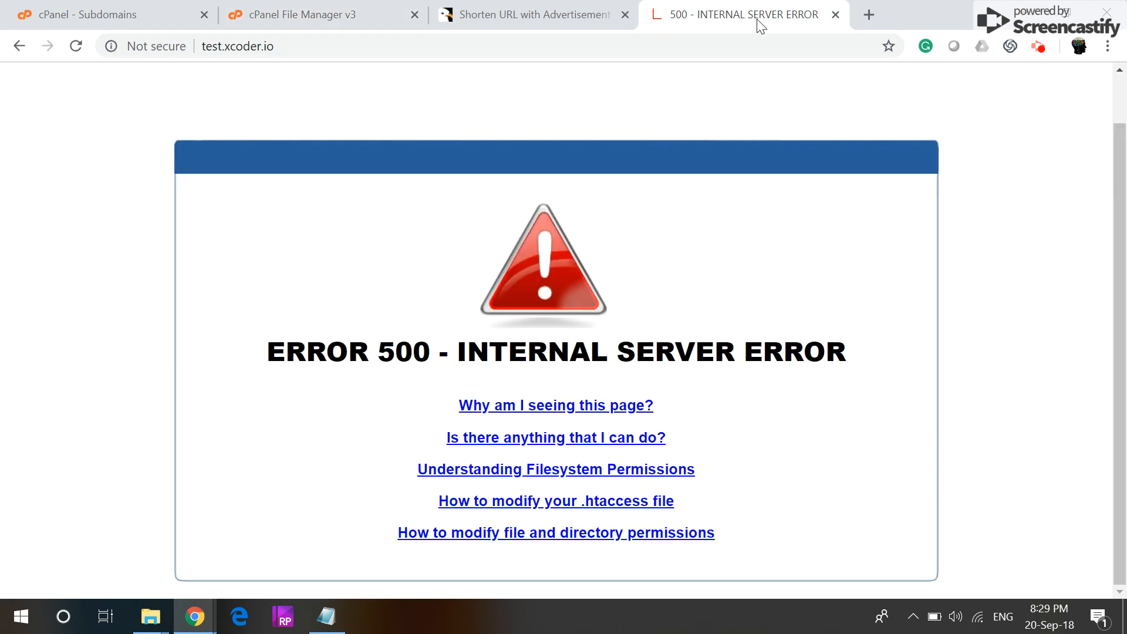
left_click(71, 47)
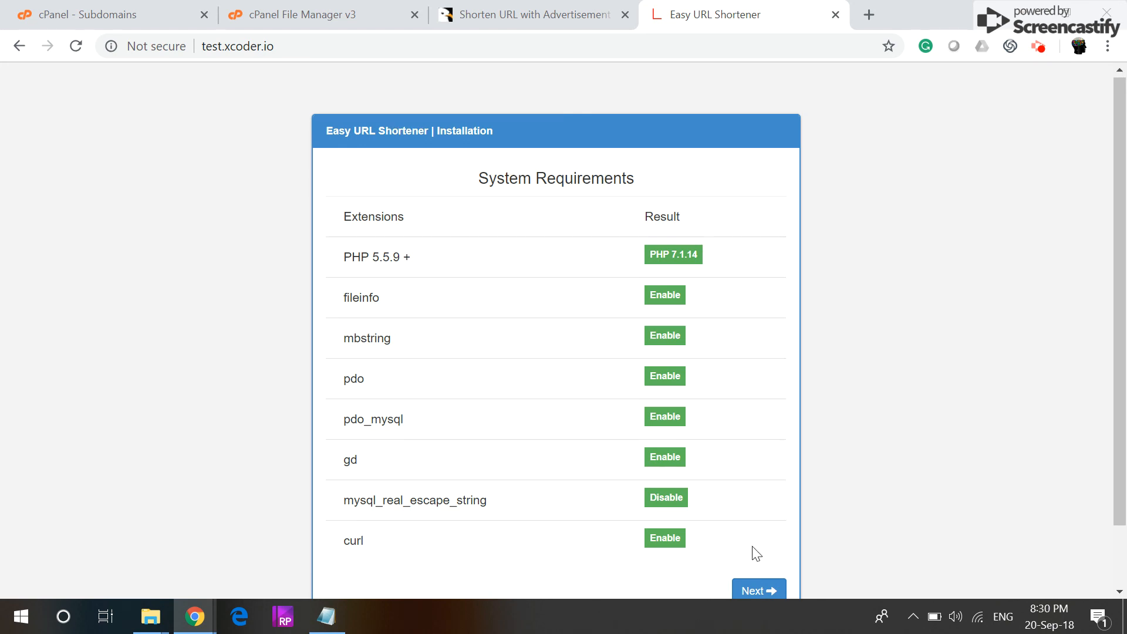
scroll(752, 554, "down", 1)
left_click(754, 524)
Step: Confirm every directory shows Writable on the Permissions page and continue to Database Configuration
scroll(741, 358, "down", 2)
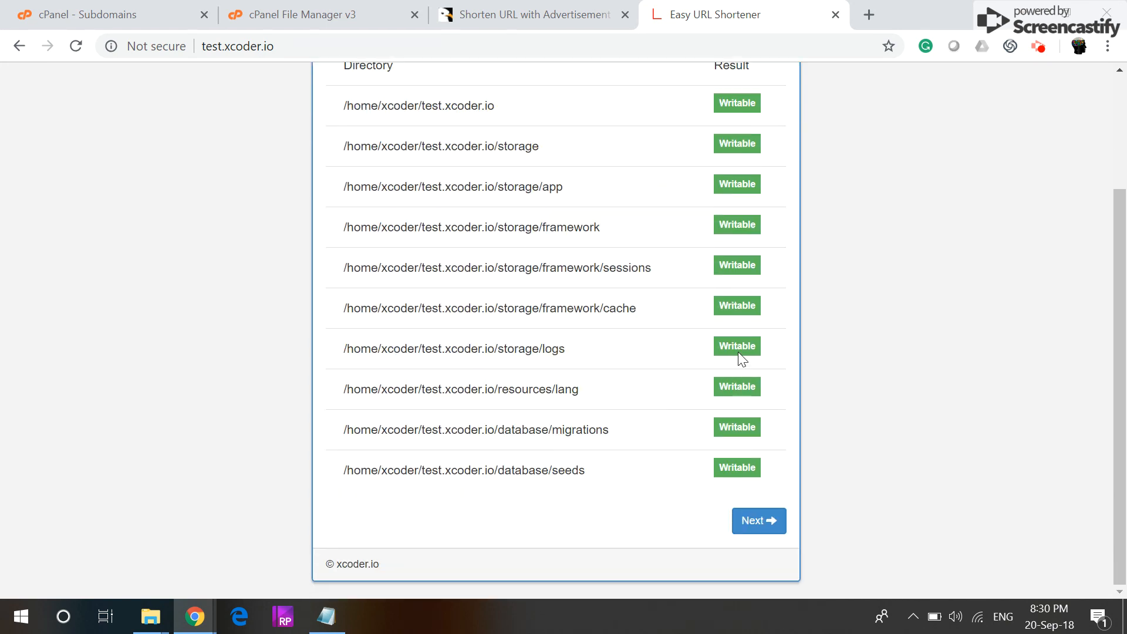
left_click_drag(336, 477, 590, 473)
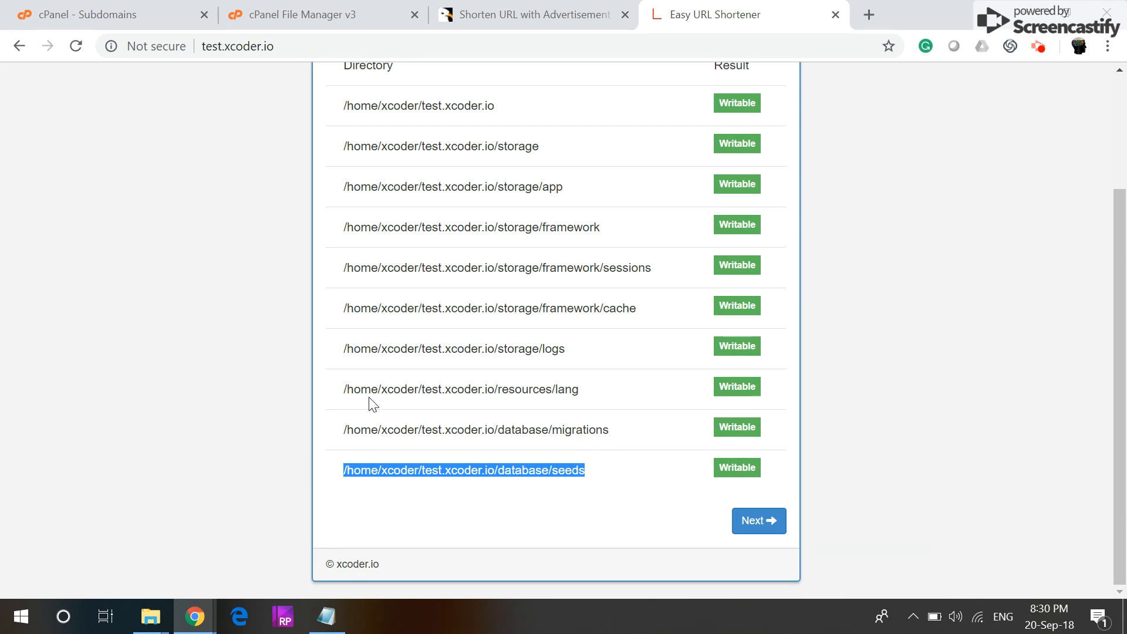
left_click(481, 511)
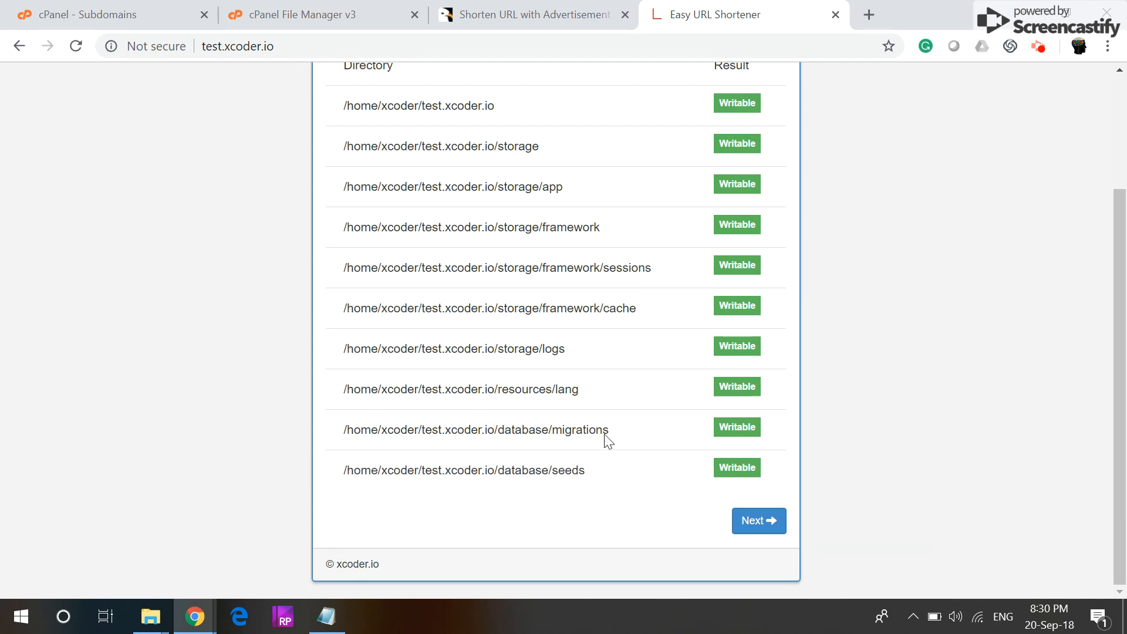
scroll(723, 258, "up", 2)
scroll(638, 310, "down", 2)
left_click(757, 521)
Step: Paste xcoder_sh from the notes as both the Database Name and Username
left_click(511, 260)
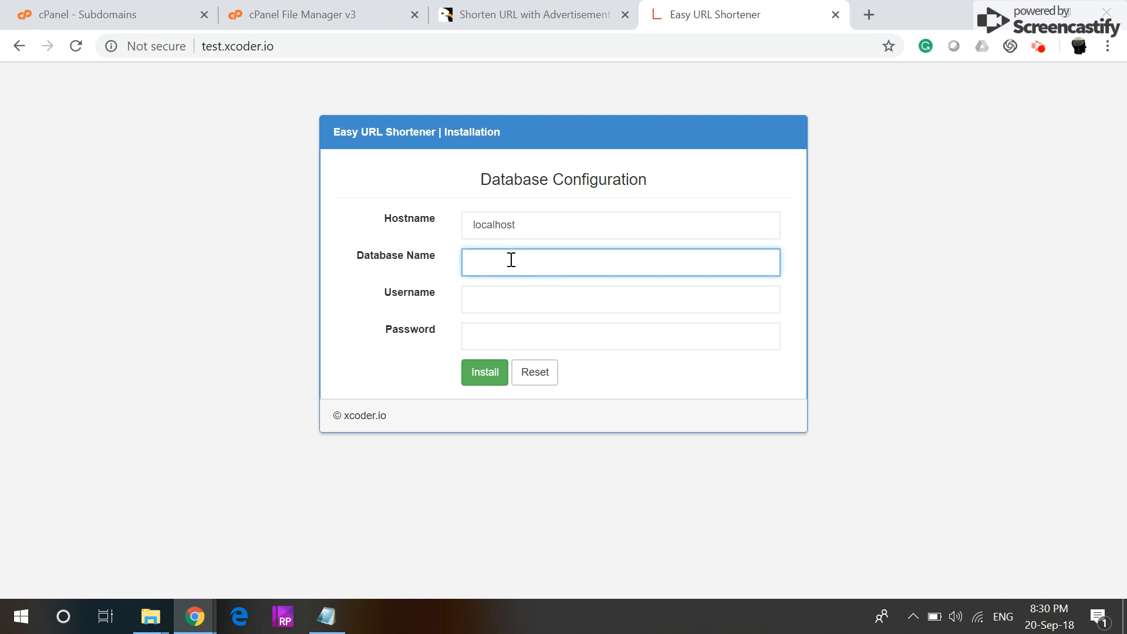
left_click(326, 615)
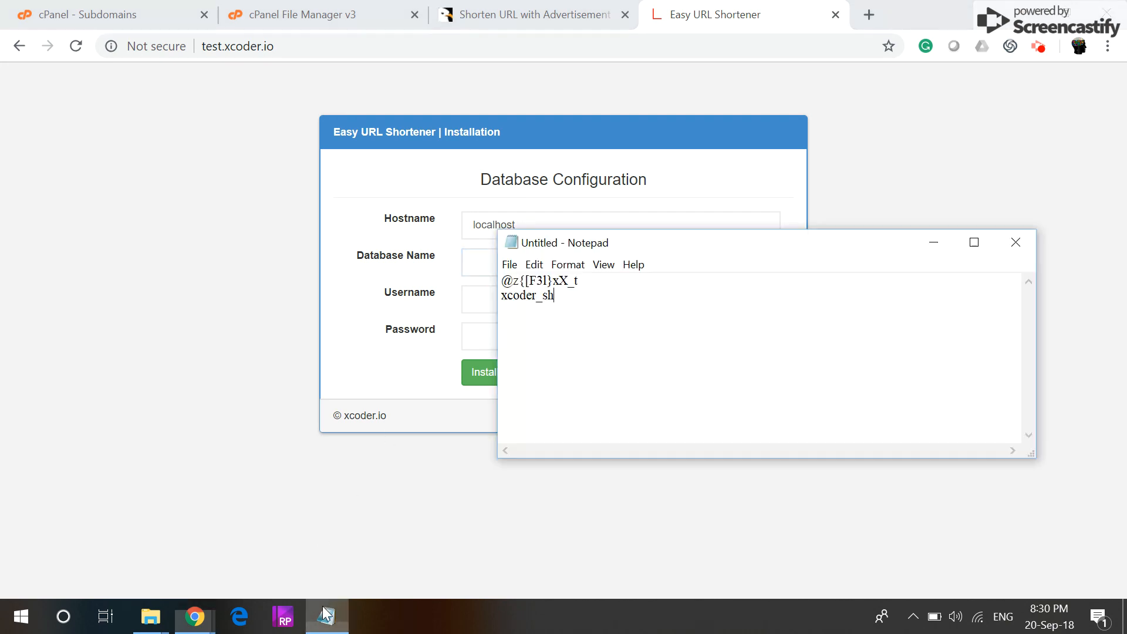
left_click_drag(585, 294, 373, 303)
key("ctrl+c")
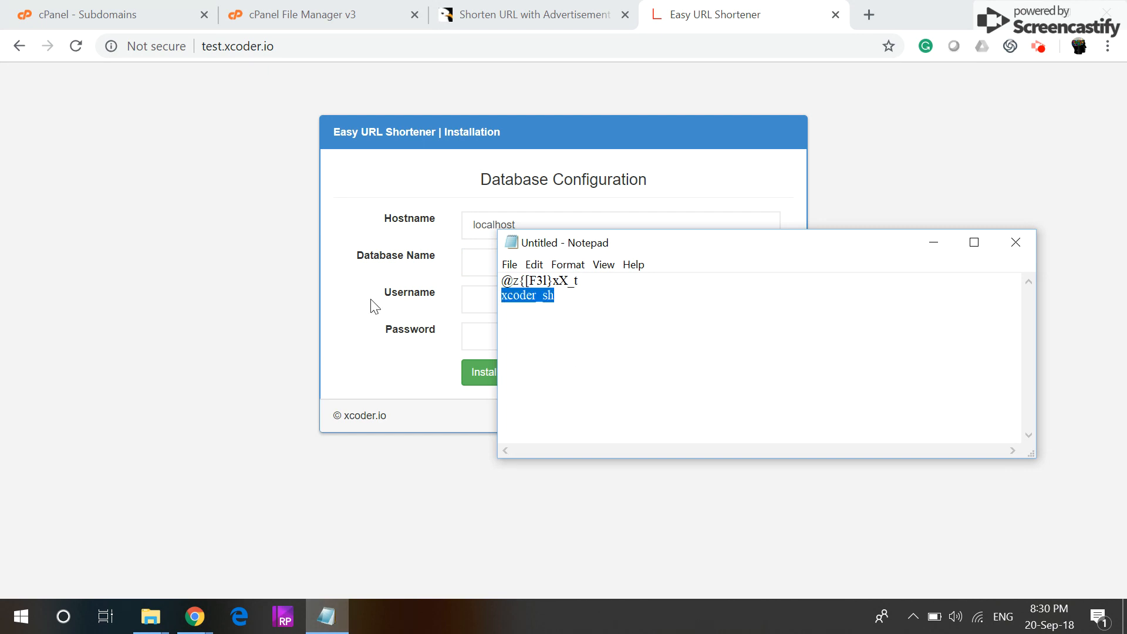
left_click(476, 258)
key("ctrl+v")
left_click(493, 293)
key("ctrl+v")
Step: Paste the database password from the notes and run the installation
key("alt+Tab")
left_click_drag(611, 277, 443, 264)
left_click(472, 333)
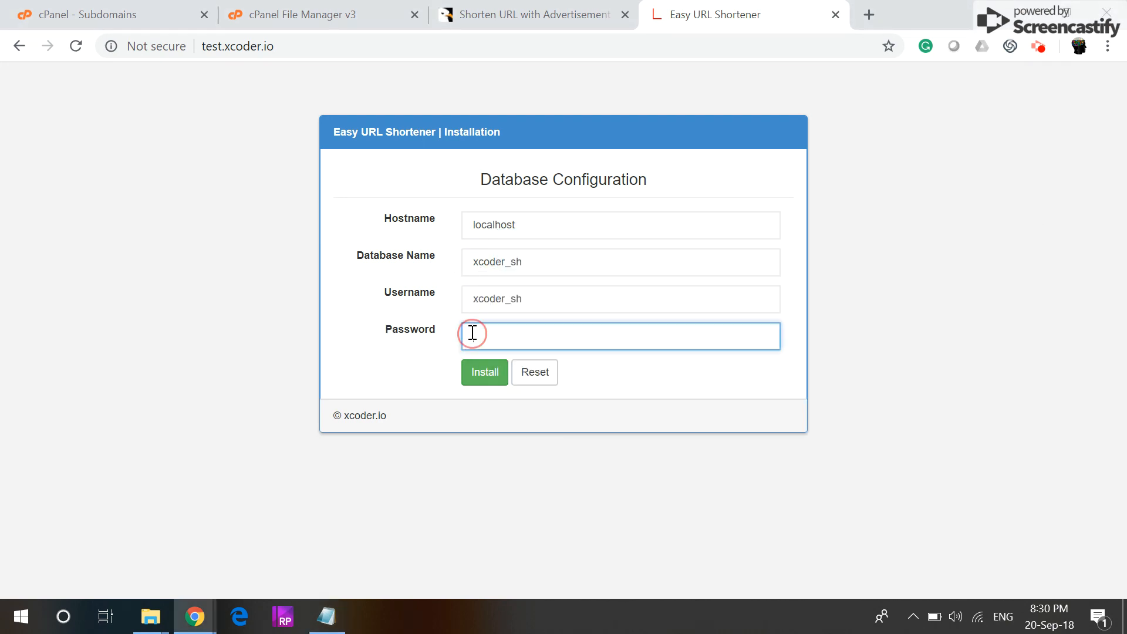
key("ctrl+v")
left_click(472, 378)
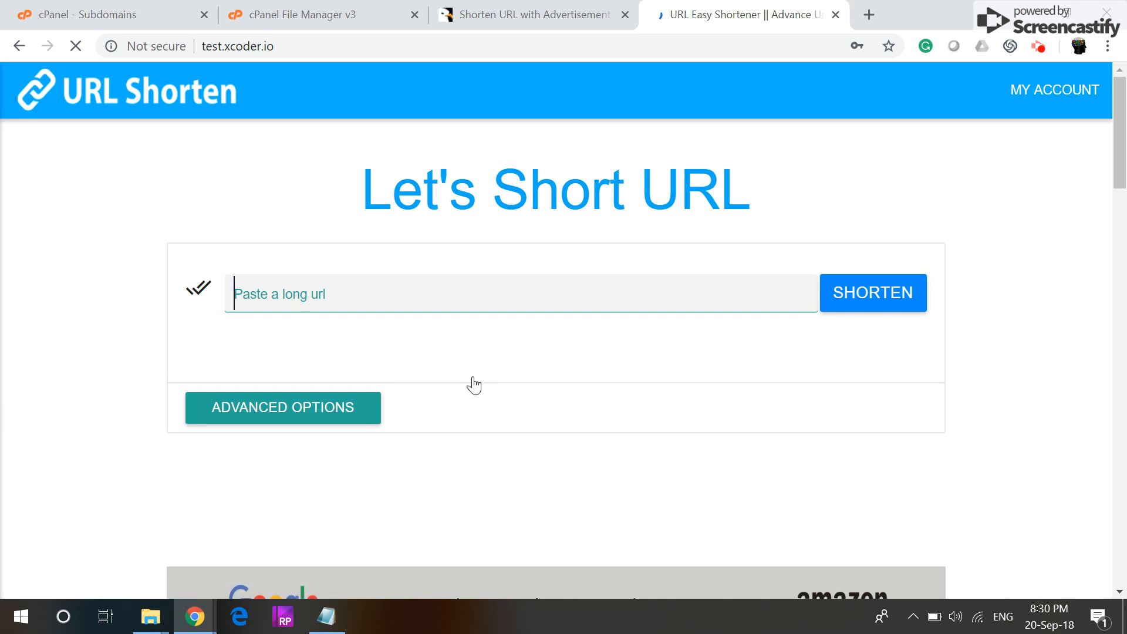
Step: Copy the CodeCanyon item page's address into the shortener's 'Paste a long url' field
scroll(477, 393, "down", 10)
scroll(468, 323, "up", 2)
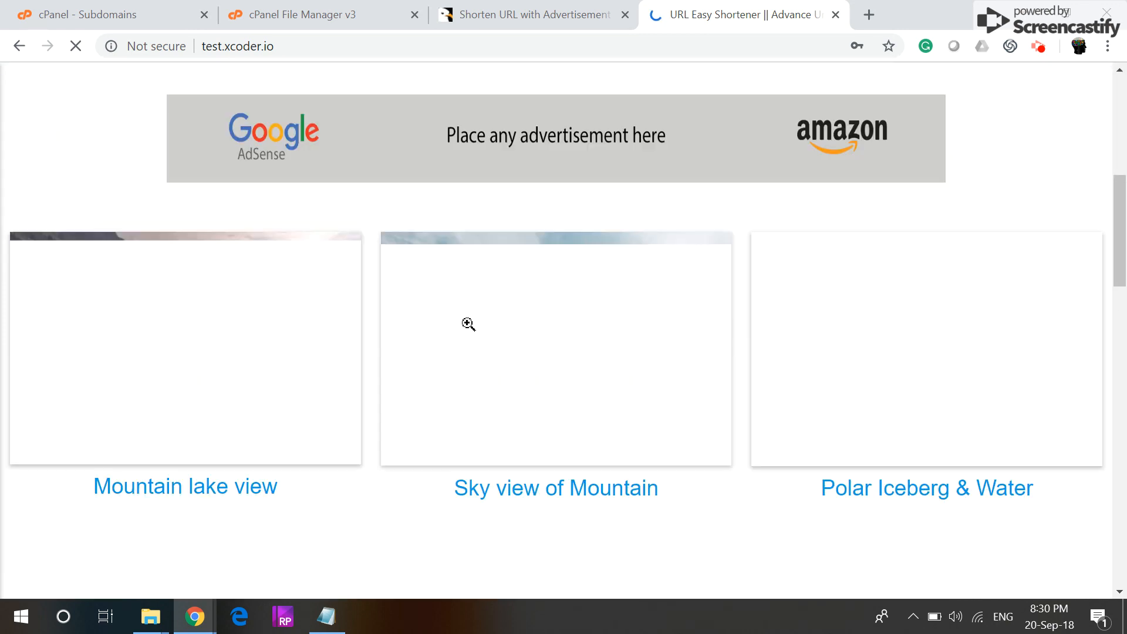
scroll(468, 324, "up", 8)
scroll(467, 326, "down", 4)
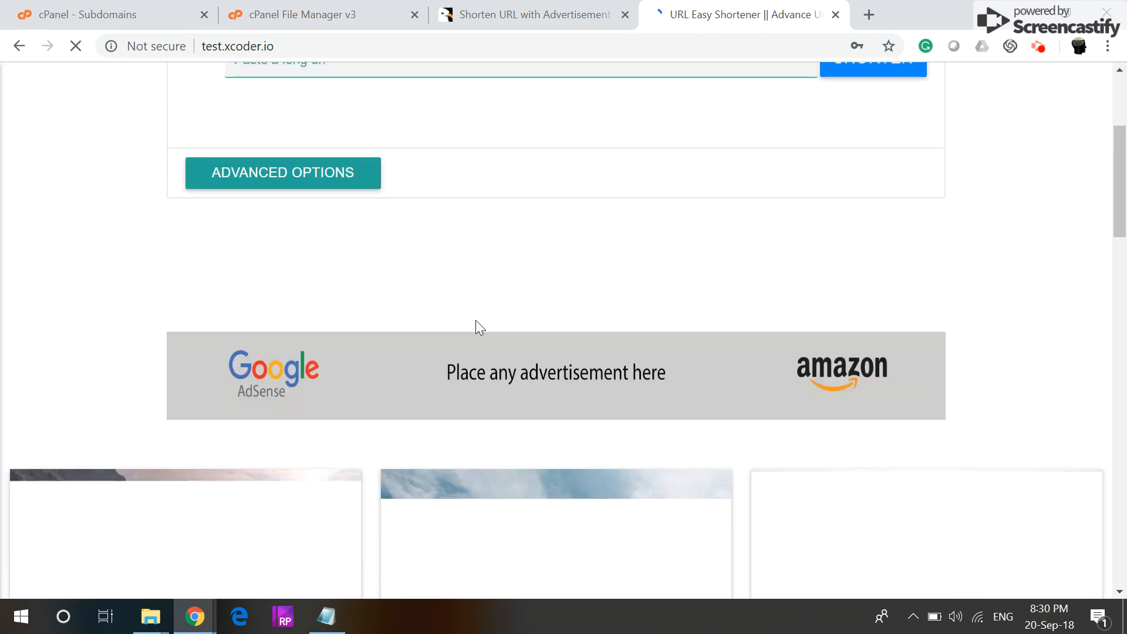
scroll(480, 327, "up", 4)
scroll(588, 281, "down", 2)
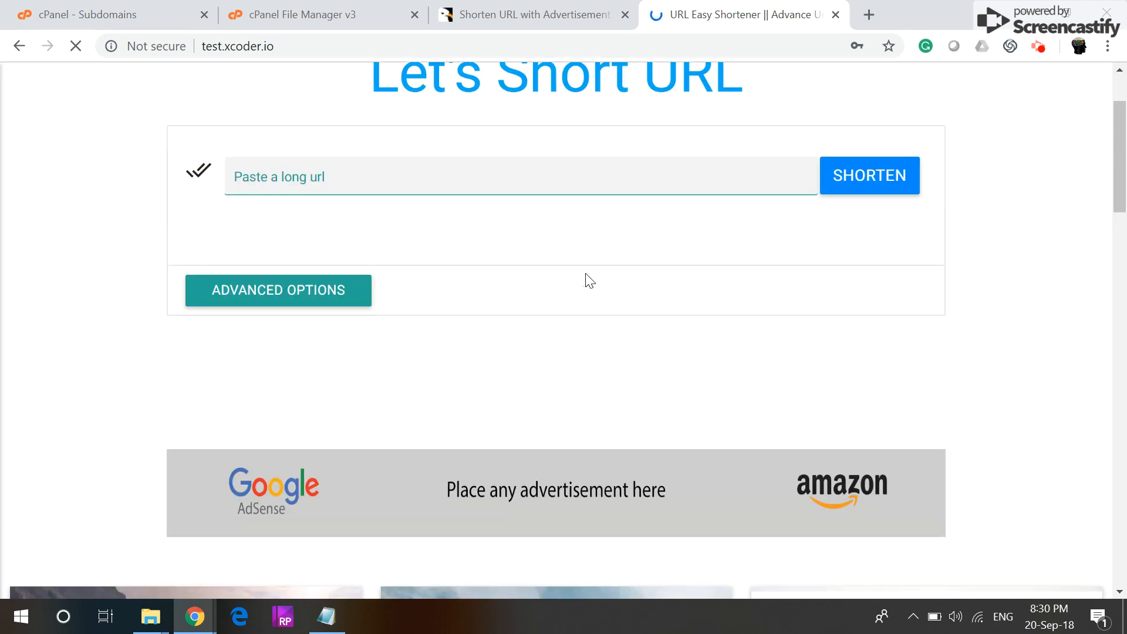
scroll(590, 281, "up", 2)
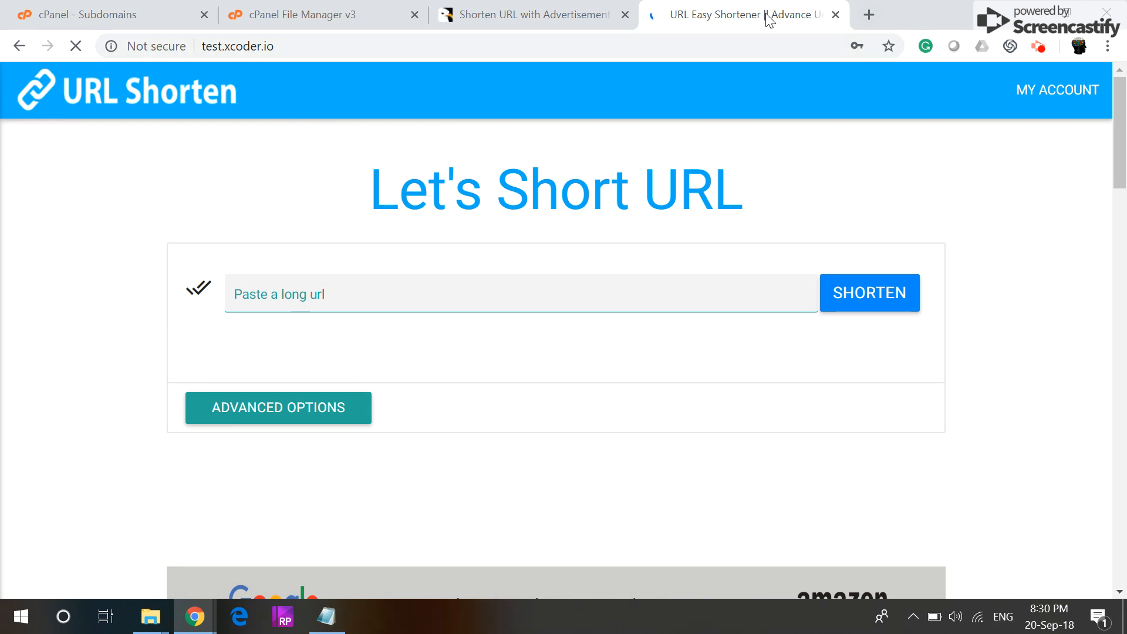
left_click(520, 15)
left_click(514, 46)
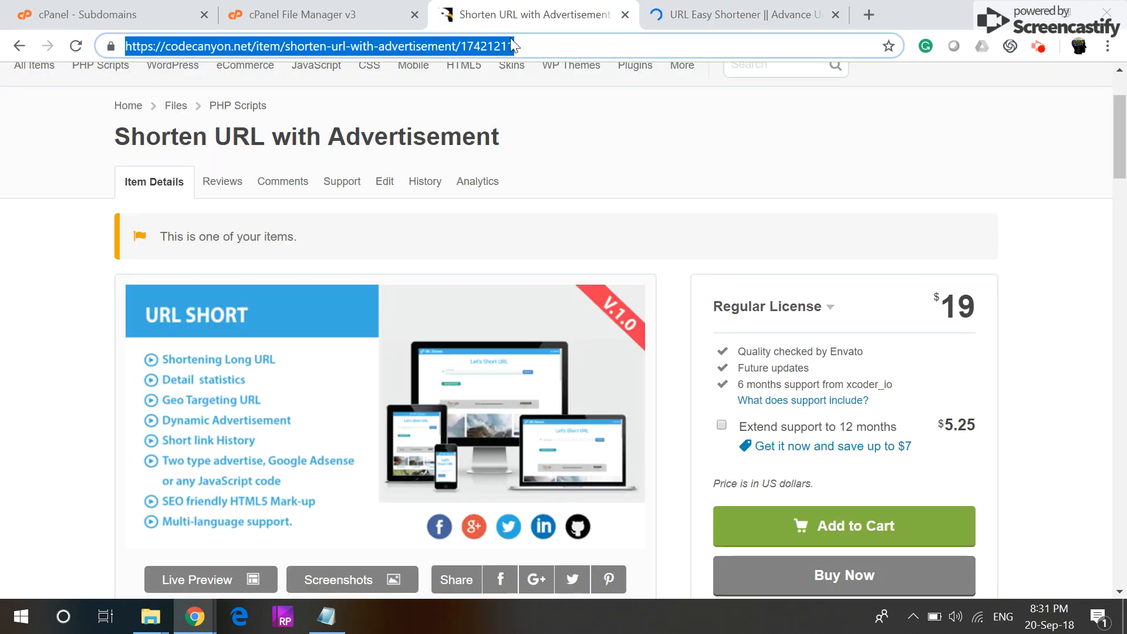
left_click(691, 15)
left_click(363, 300)
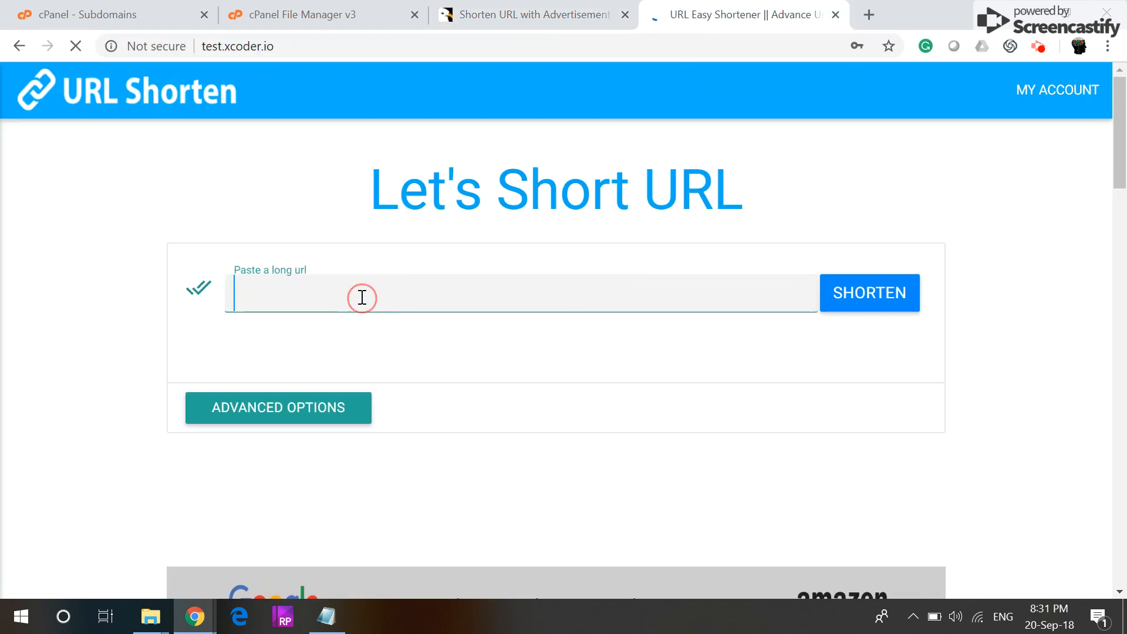
key("ctrl+v")
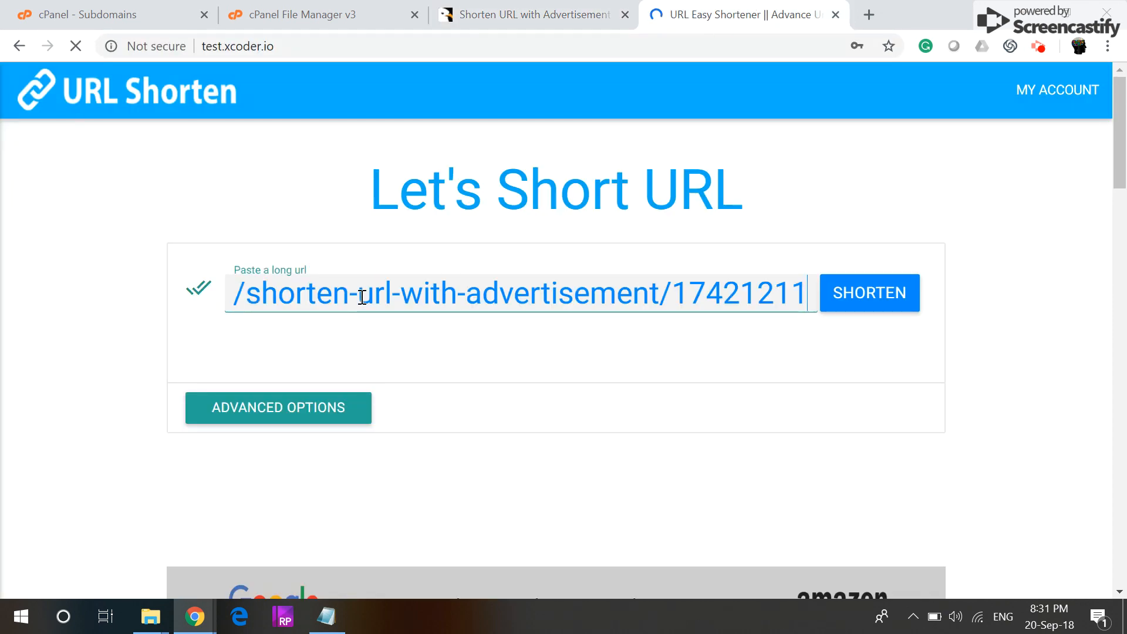
key("Left")
key("Left")
key("Left")
key("Left")
key("Left")
key("Left")
key("Left")
key("Left")
key("Left")
key("Left")
key("Left")
key("Left")
key("Left")
key("Left")
key("Left")
key("Left")
key("Left")
key("Left")
key("Left")
key("Left")
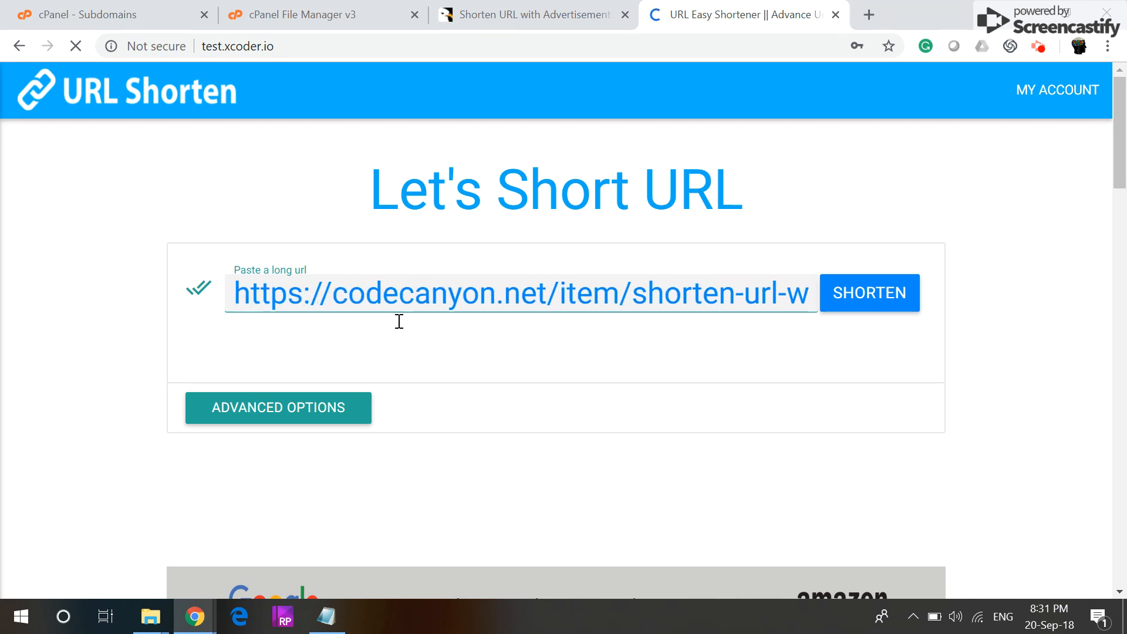
Step: Shorten it to test.xcoder.io/MICNQdU, copy the short link, and open a blank tab
left_click(845, 306)
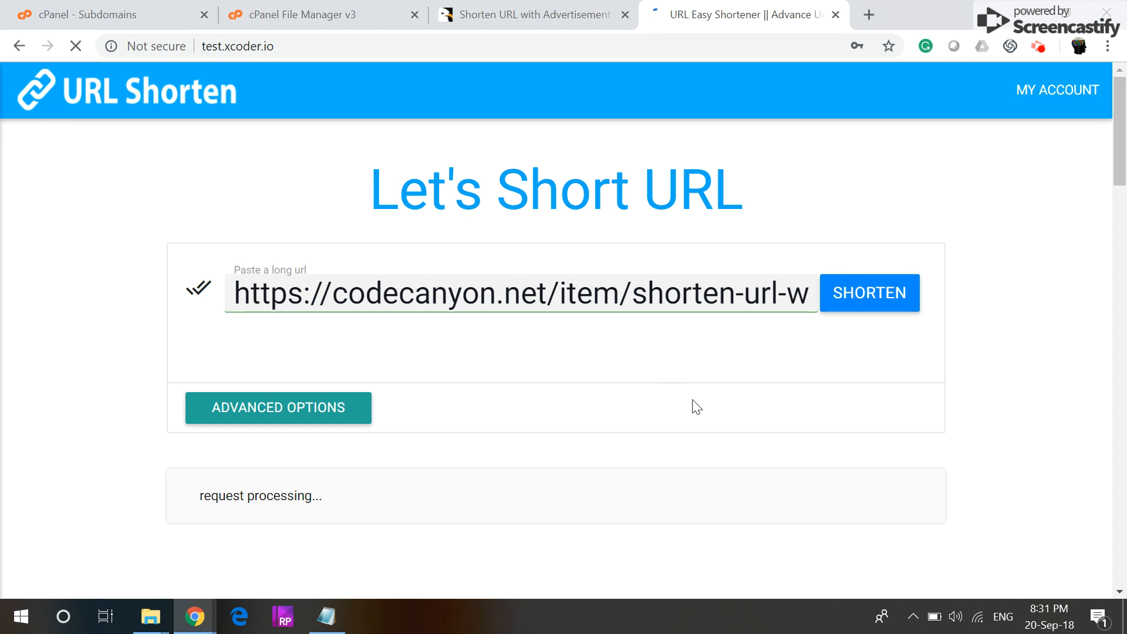
scroll(894, 376, "down", 2)
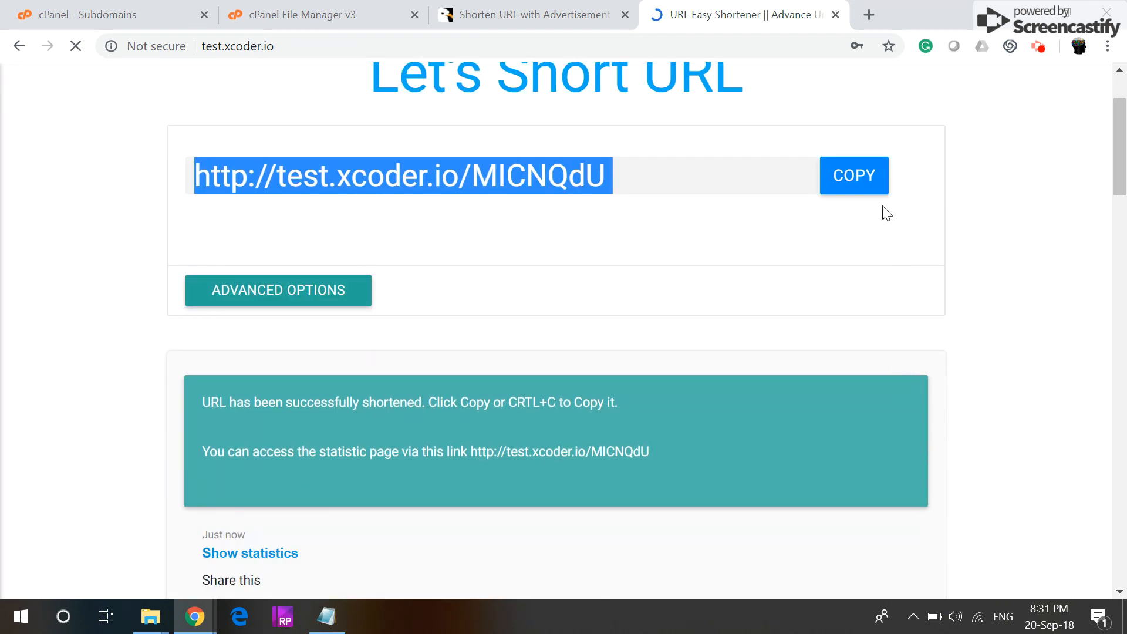
left_click(861, 176)
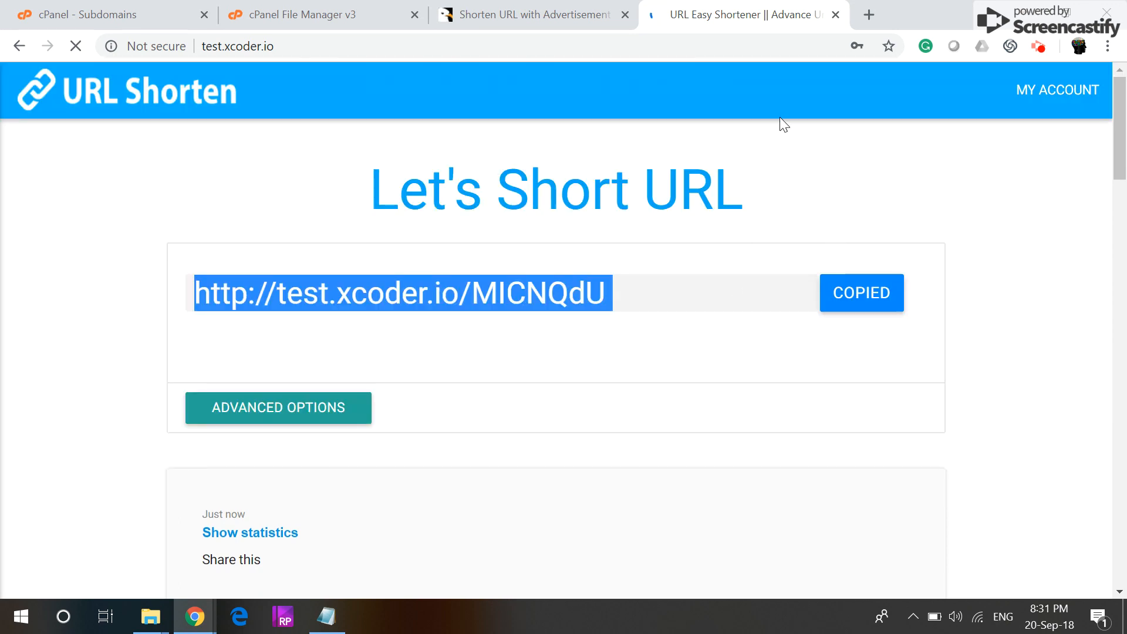
left_click(868, 15)
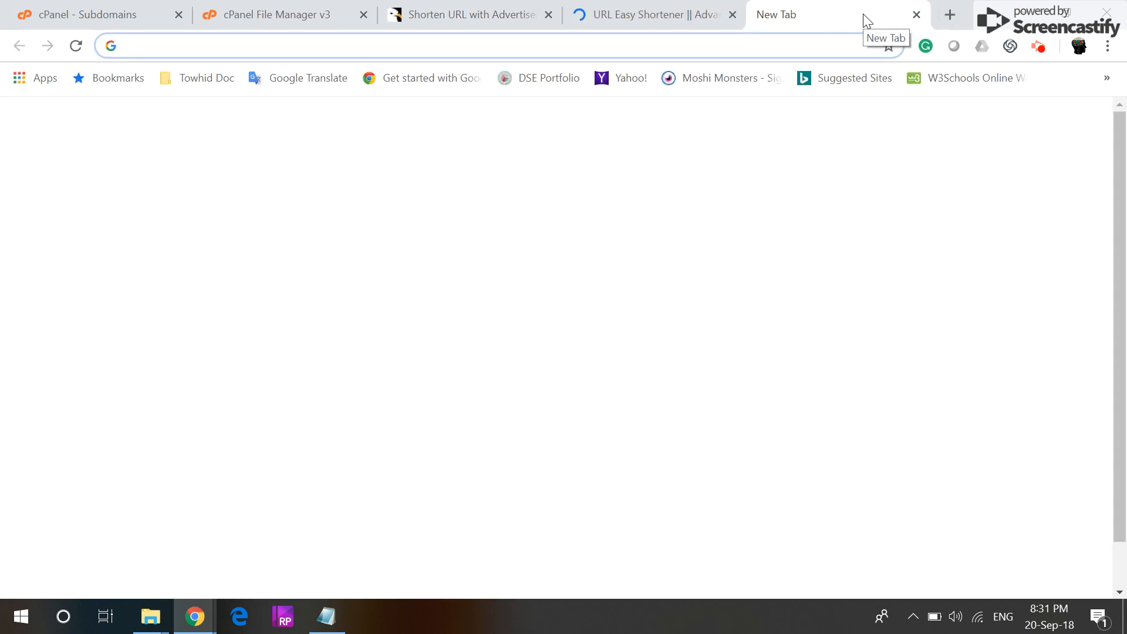
Step: Load test.xcoder.io/MICNQdU in the new tab and view its advertisement page
key("ctrl+v")
key("Return")
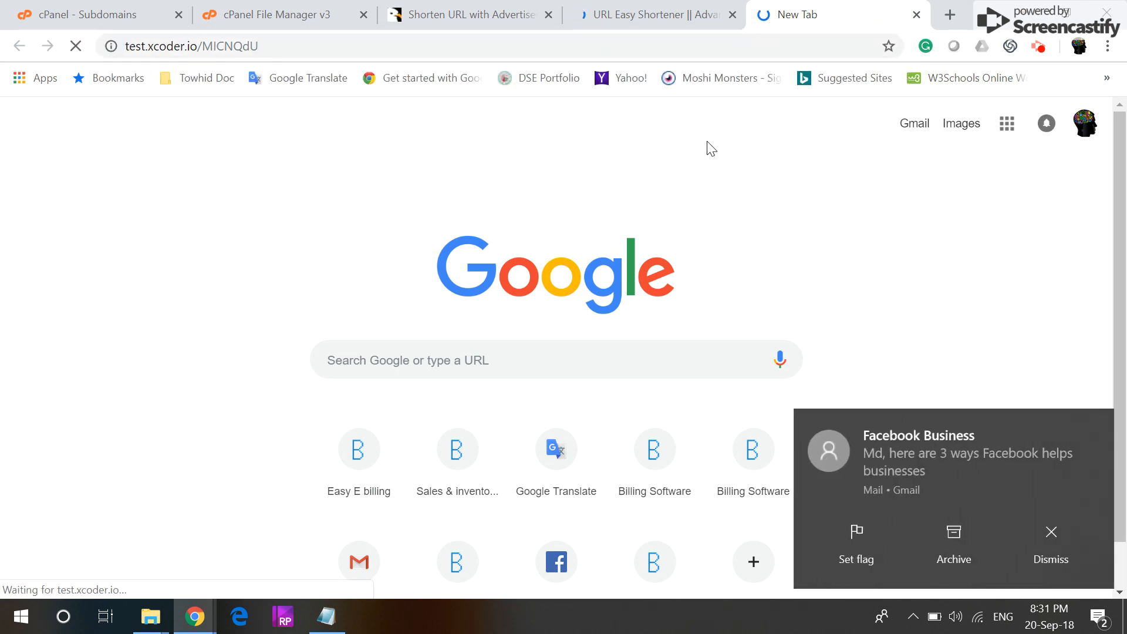
left_click(1047, 536)
left_click(681, 12)
left_click(775, 11)
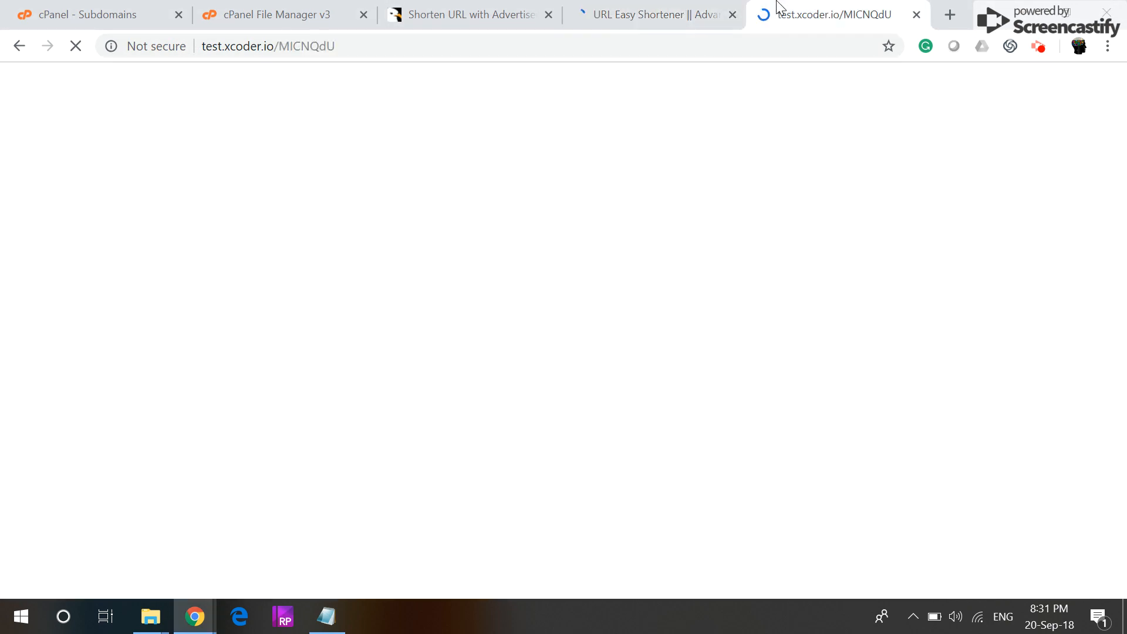
left_click(616, 8)
left_click(801, 9)
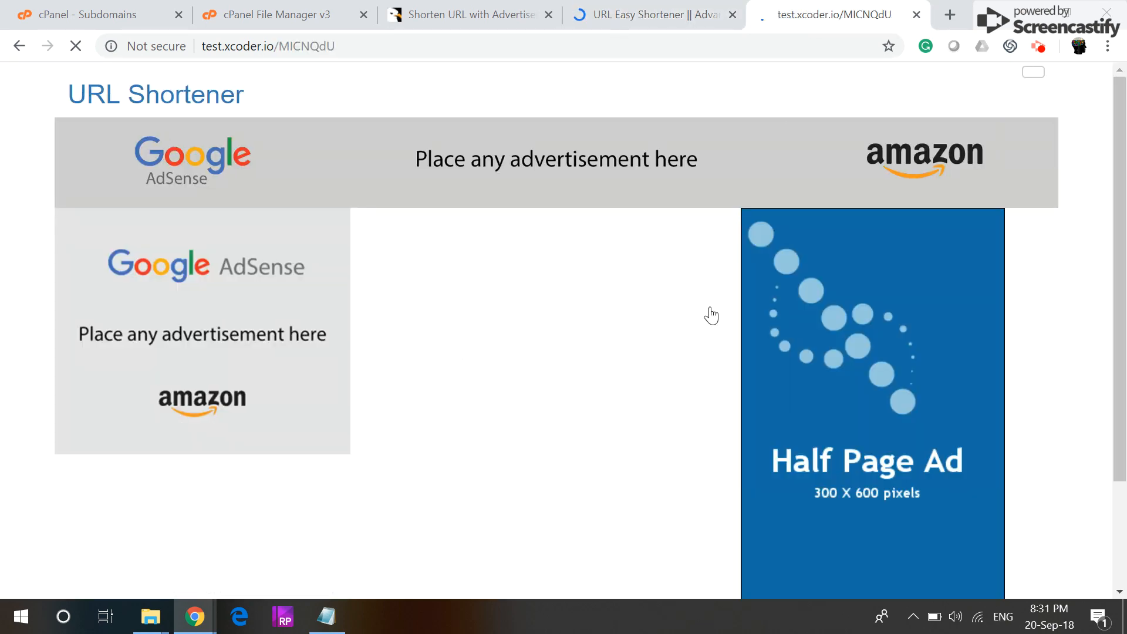
scroll(574, 300, "down", 2)
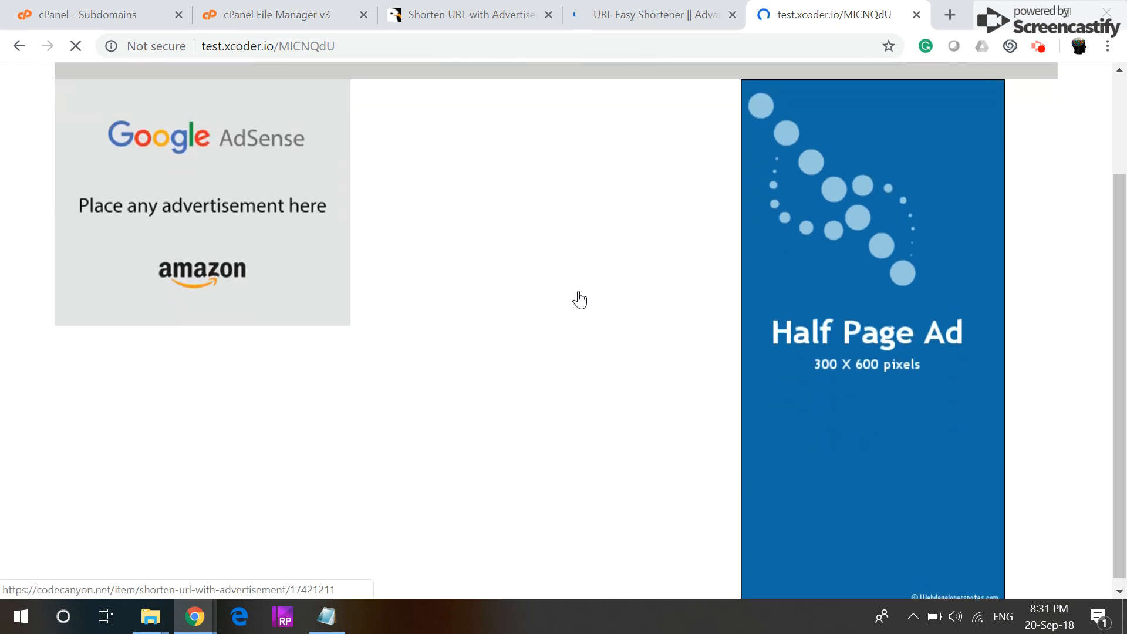
scroll(575, 300, "up", 2)
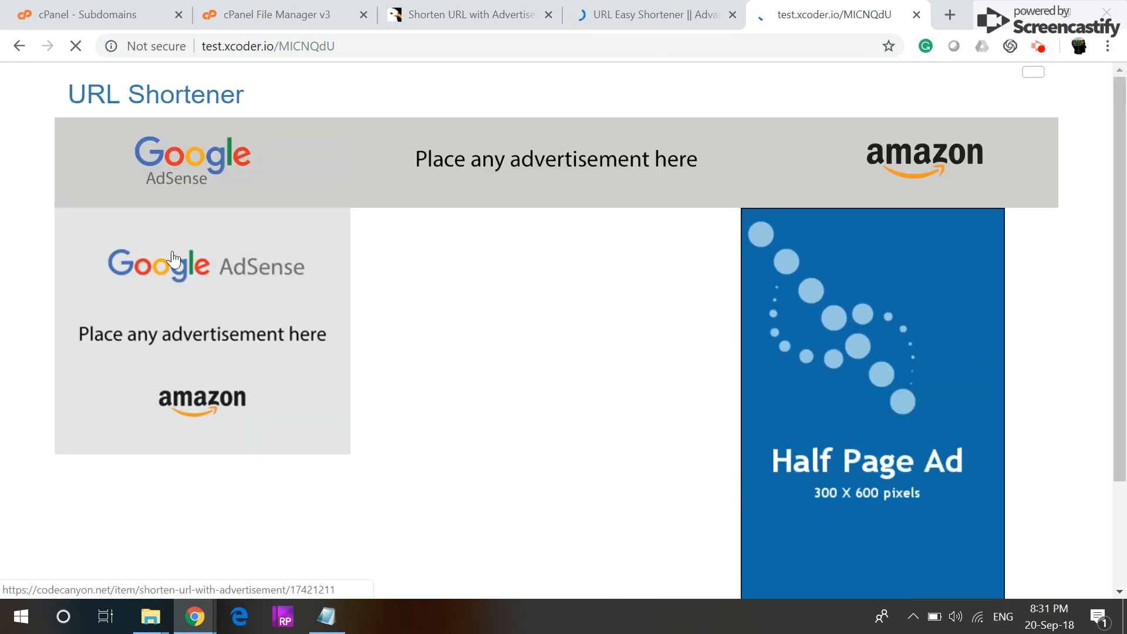
Step: From the shortener homepage, go through MY ACCOUNT and Sign up to the Create account form
left_click(638, 20)
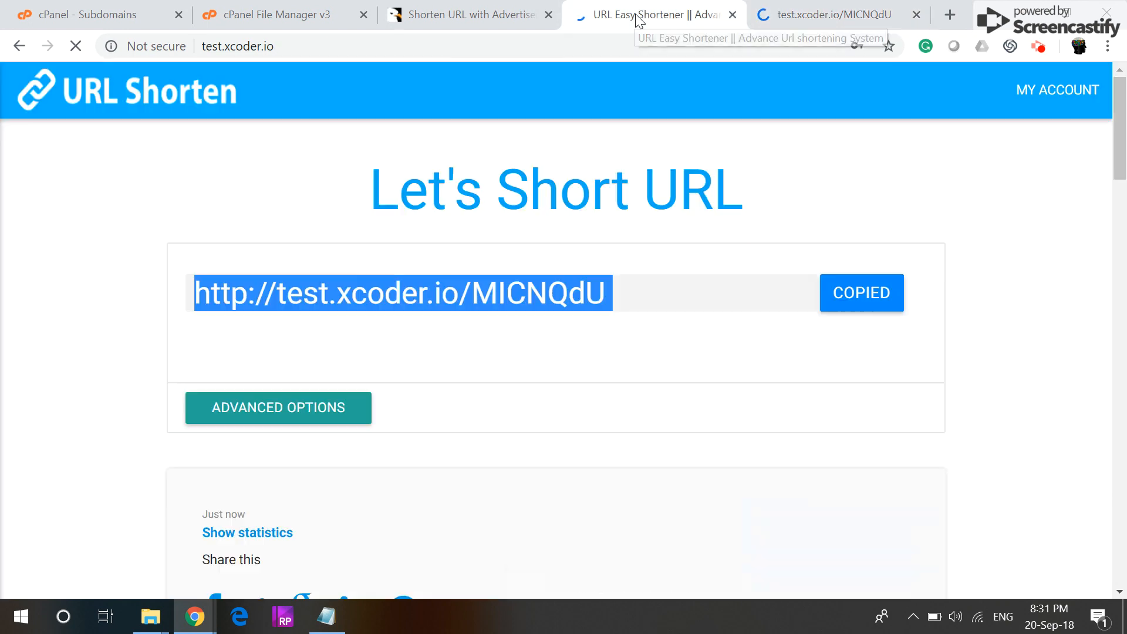
scroll(971, 230, "down", 6)
scroll(971, 230, "up", 6)
left_click(1051, 92)
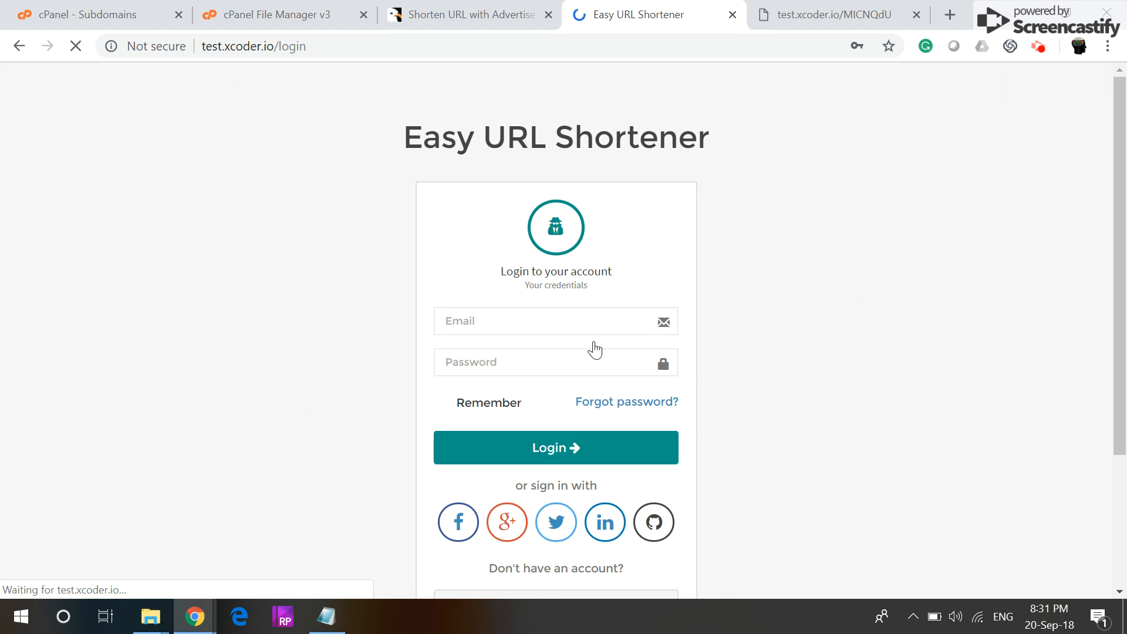
scroll(562, 549, "down", 3)
left_click(567, 425)
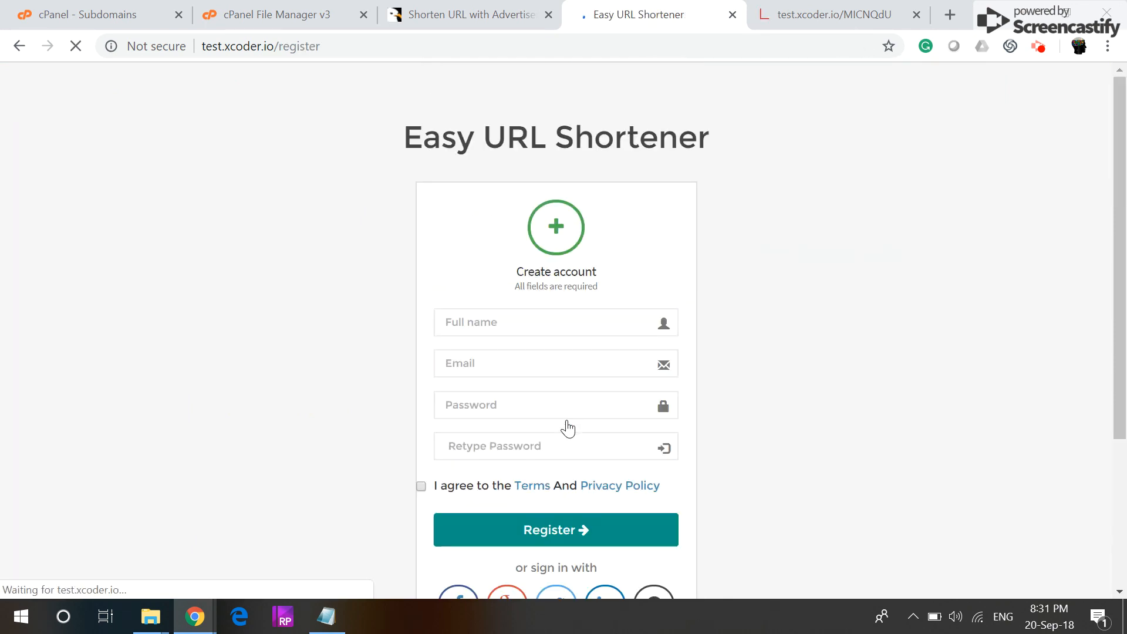
left_click(521, 331)
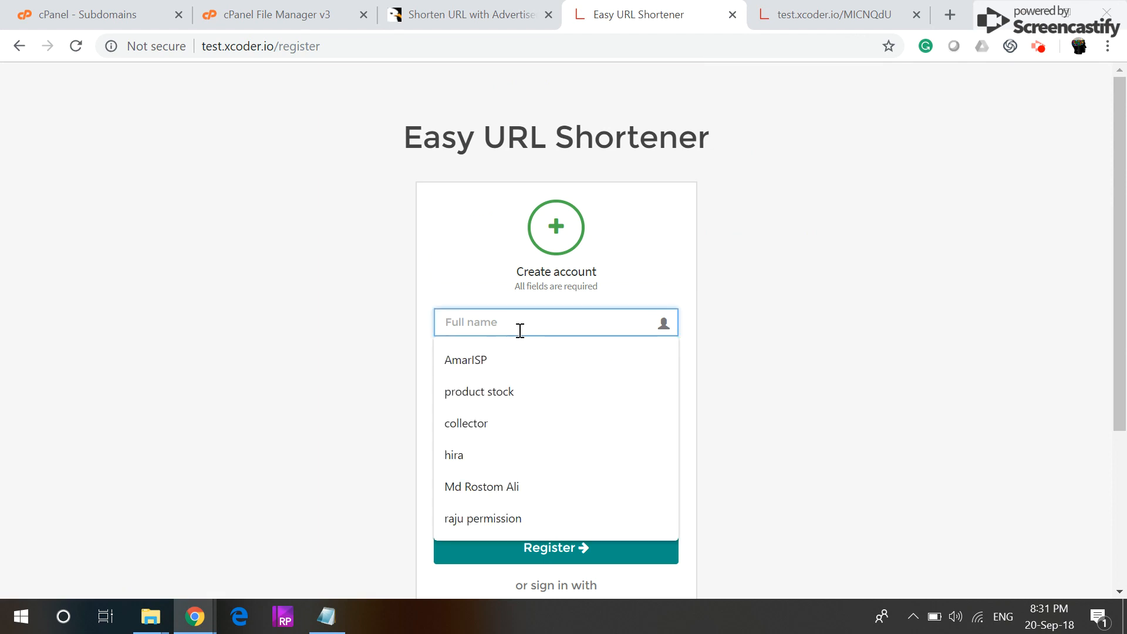
Step: Enter a full name, e-mail and matching password, accept the terms, and register the account
type("xcoder")
key("Tab")
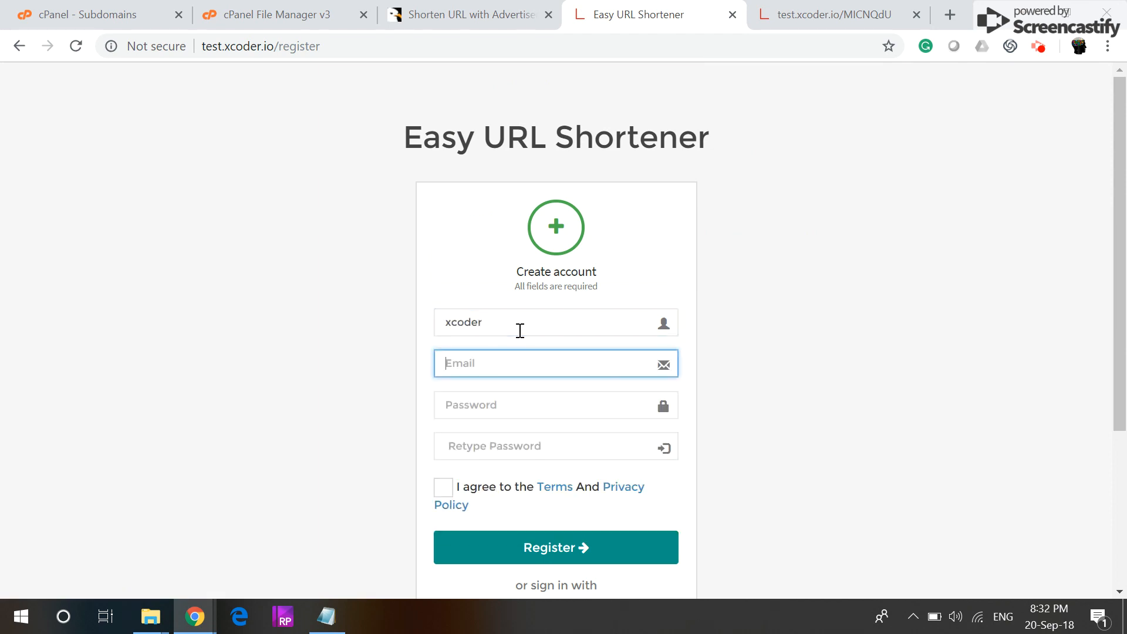
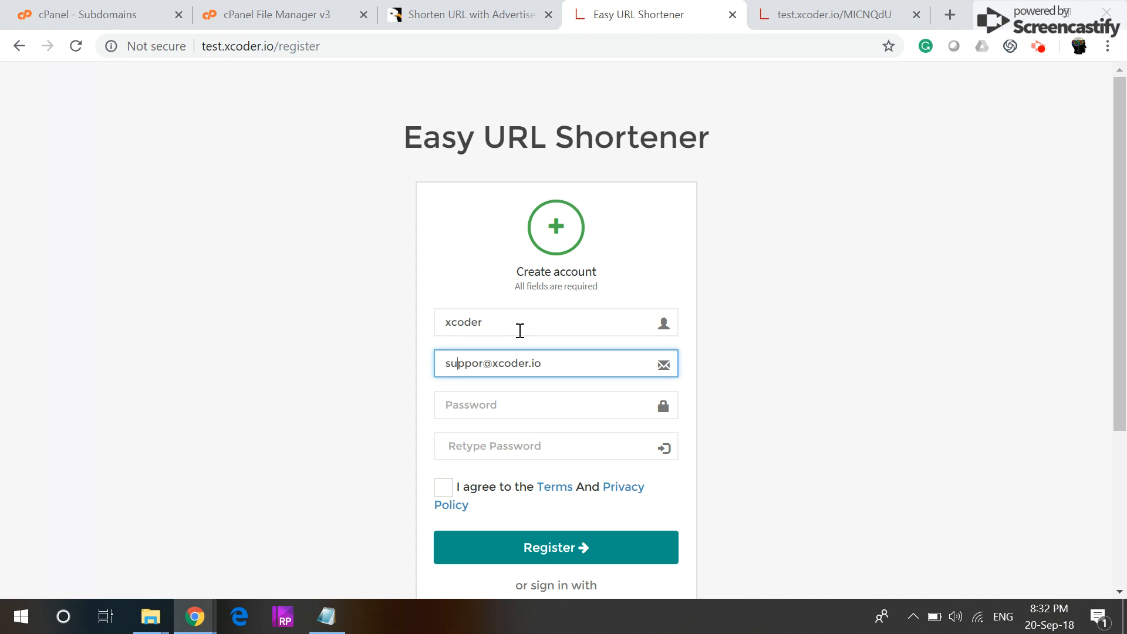
key("Tab")
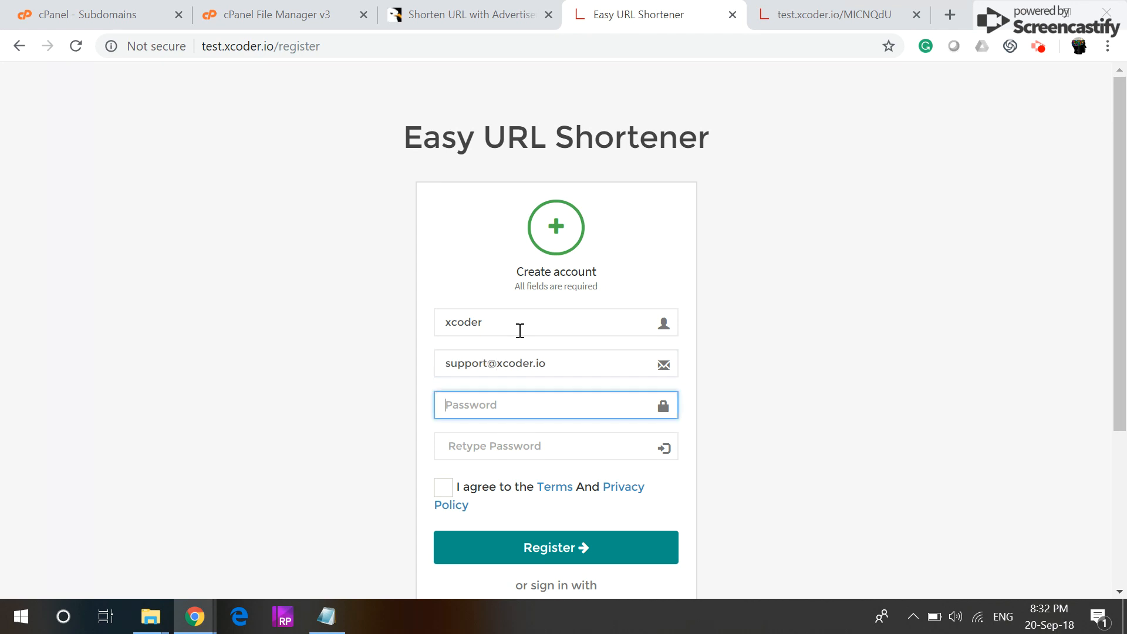
type("••")
key("Tab")
type("•")
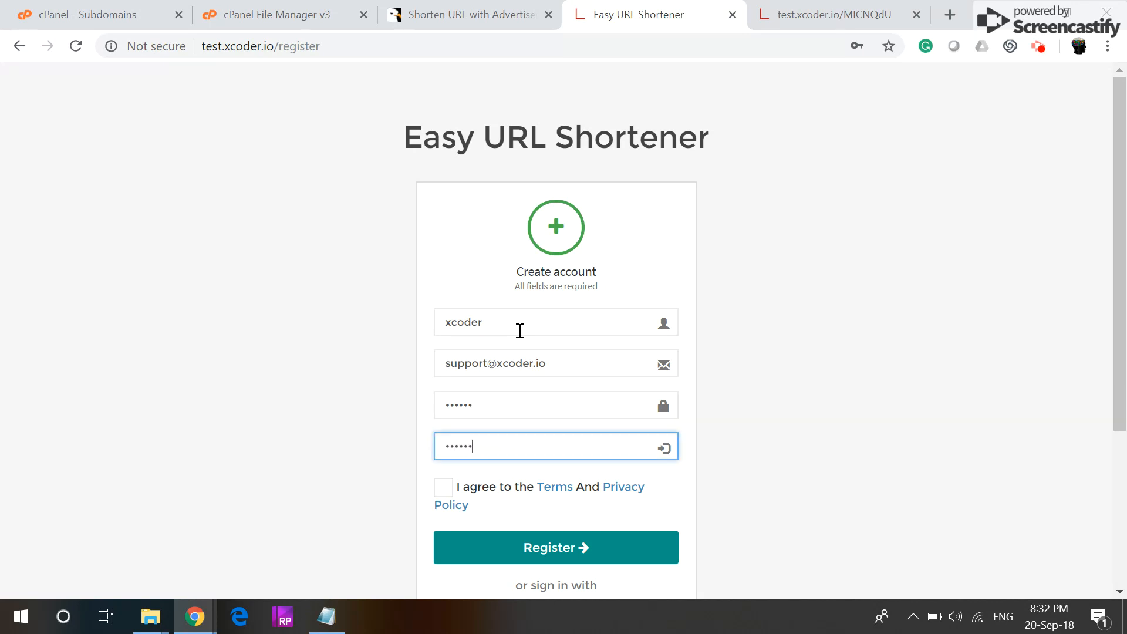
left_click(443, 487)
left_click(486, 549)
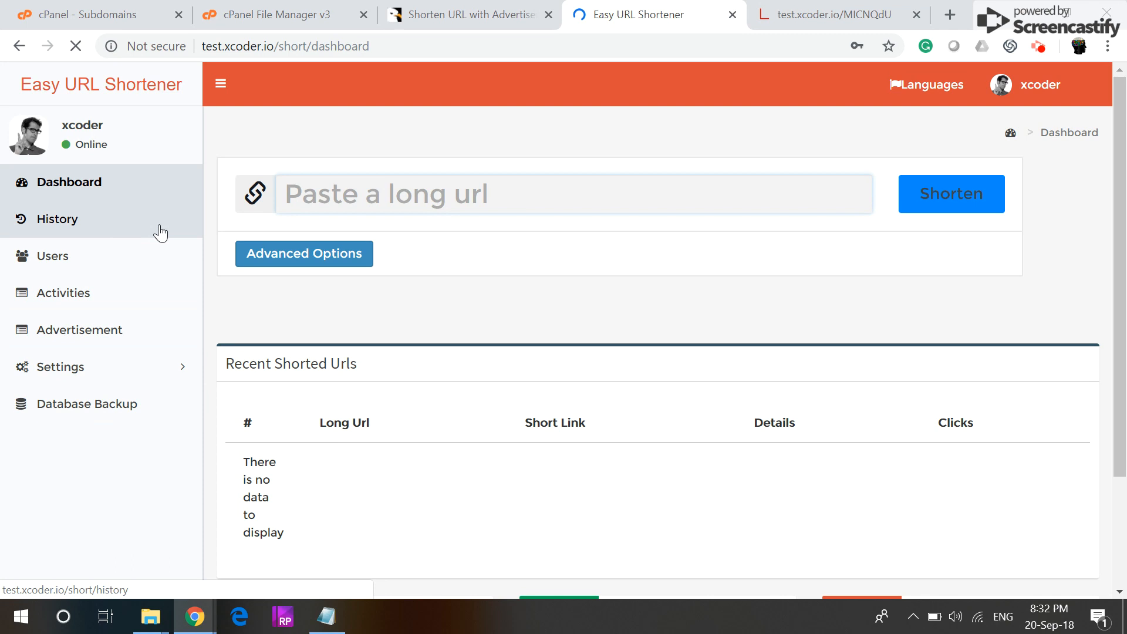
left_click(484, 316)
Step: Open the Home Top settings under Advertisement Settings
left_click(68, 334)
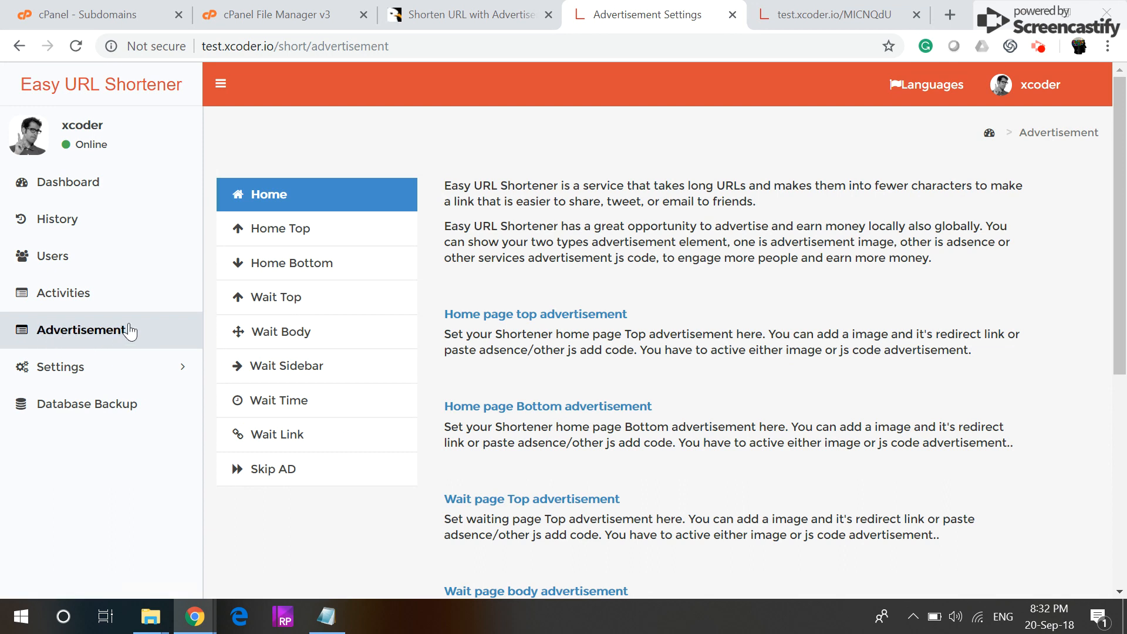
left_click(272, 232)
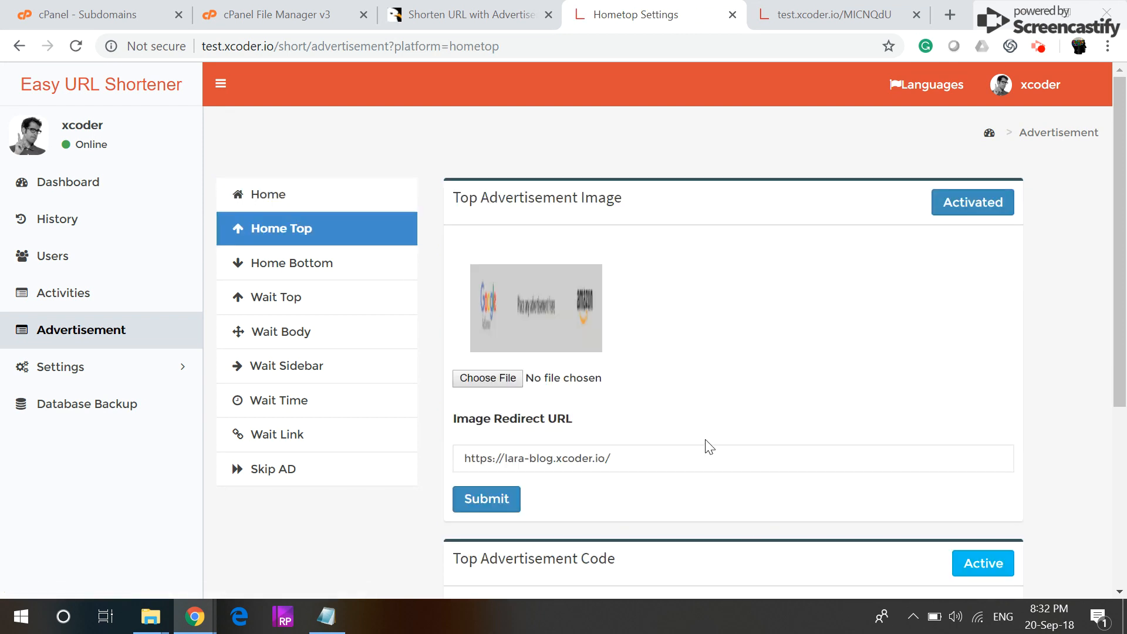
scroll(707, 447, "down", 2)
scroll(607, 311, "up", 2)
scroll(945, 423, "down", 3)
scroll(911, 394, "down", 1)
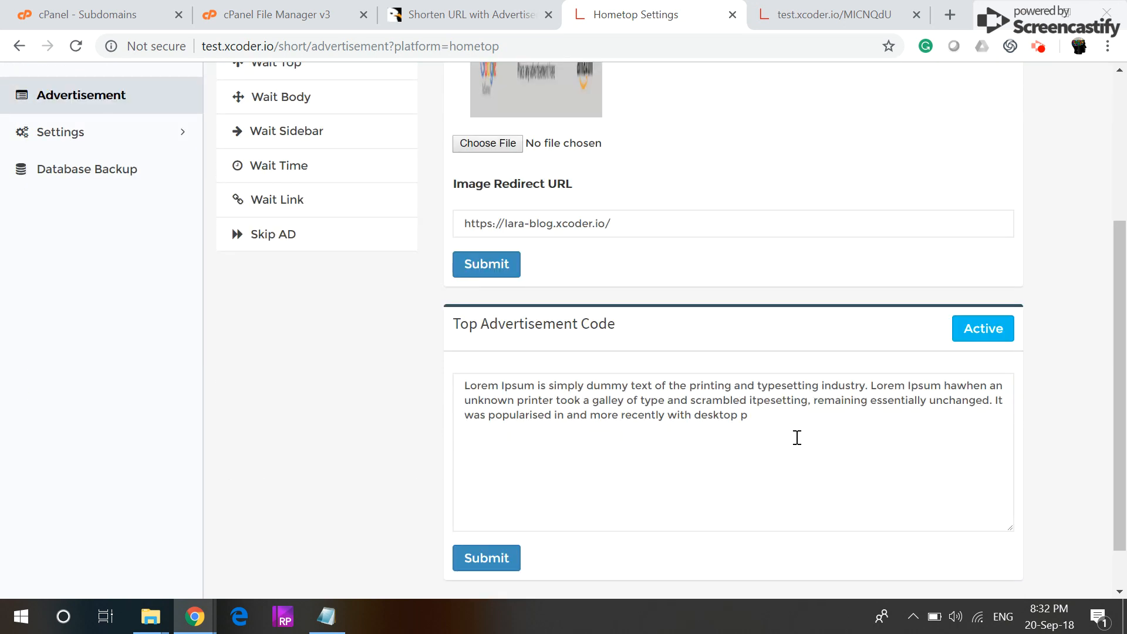
scroll(741, 405, "up", 4)
scroll(742, 407, "down", 4)
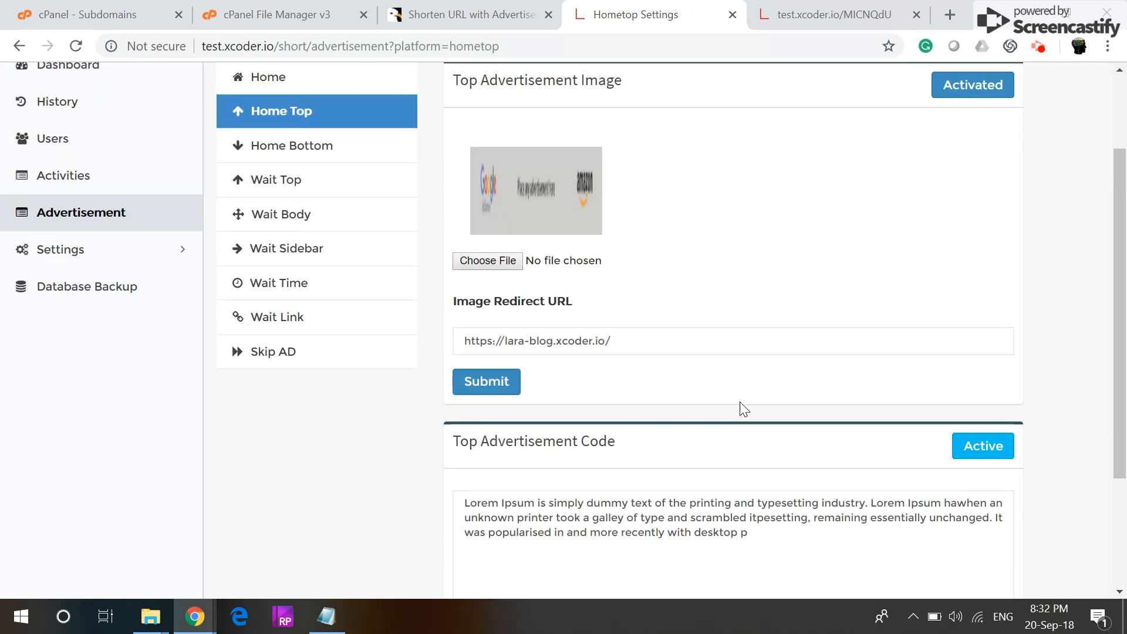
scroll(770, 272, "up", 2)
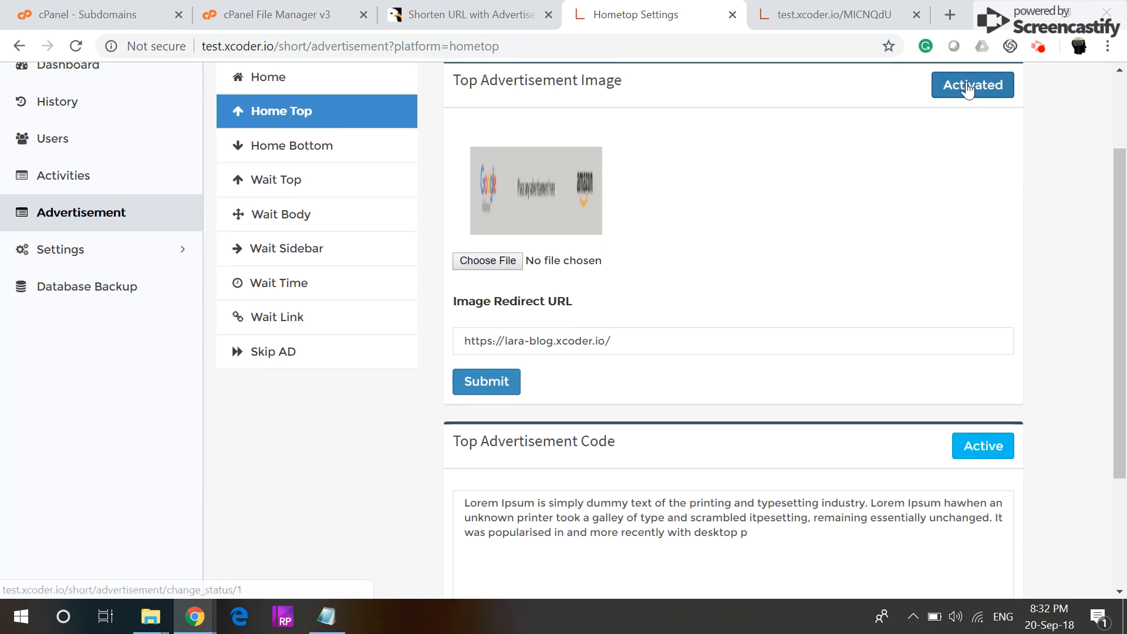
Step: Replace the Top Advertisement Code with a <script> ad-code placeholder and submit it
left_click(724, 547)
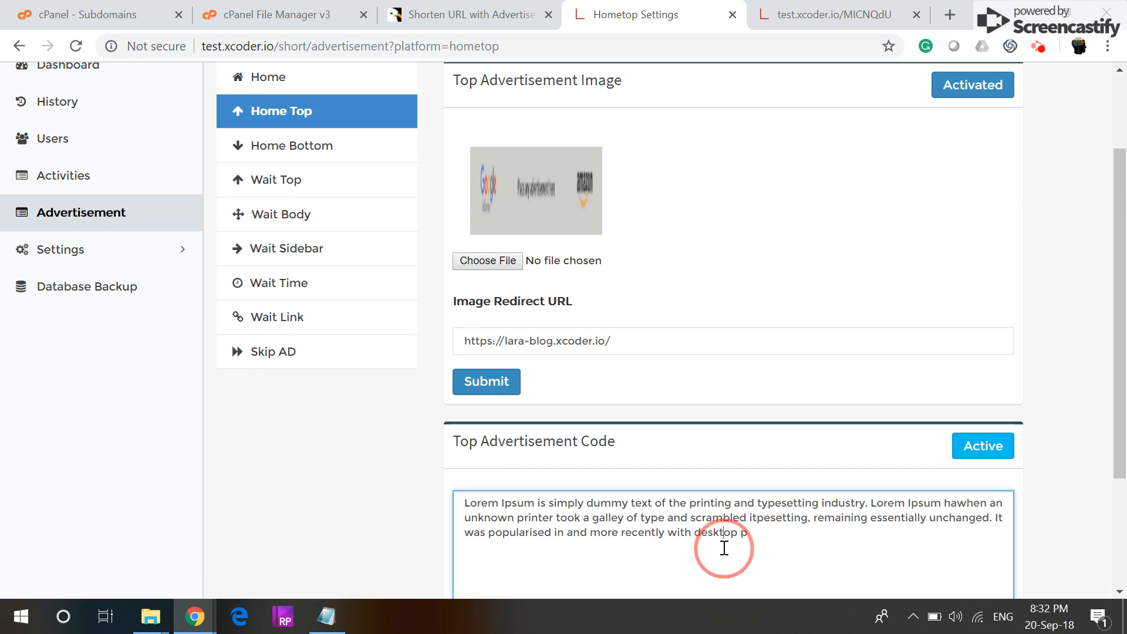
scroll(724, 528, "down", 2)
left_click_drag(795, 432, 329, 330)
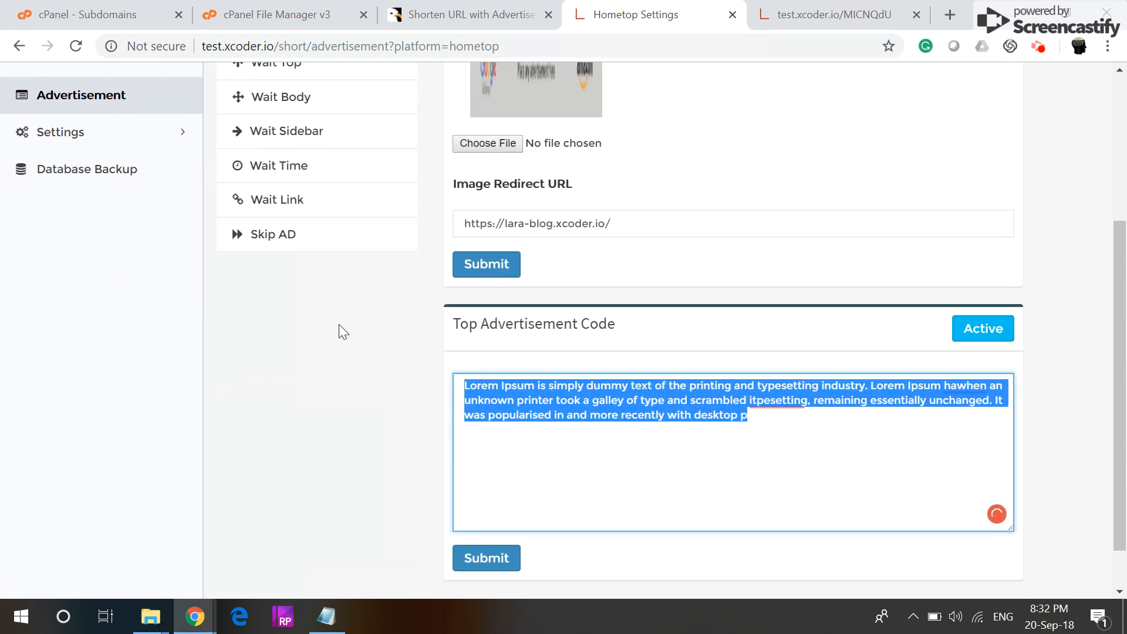
type("<sc")
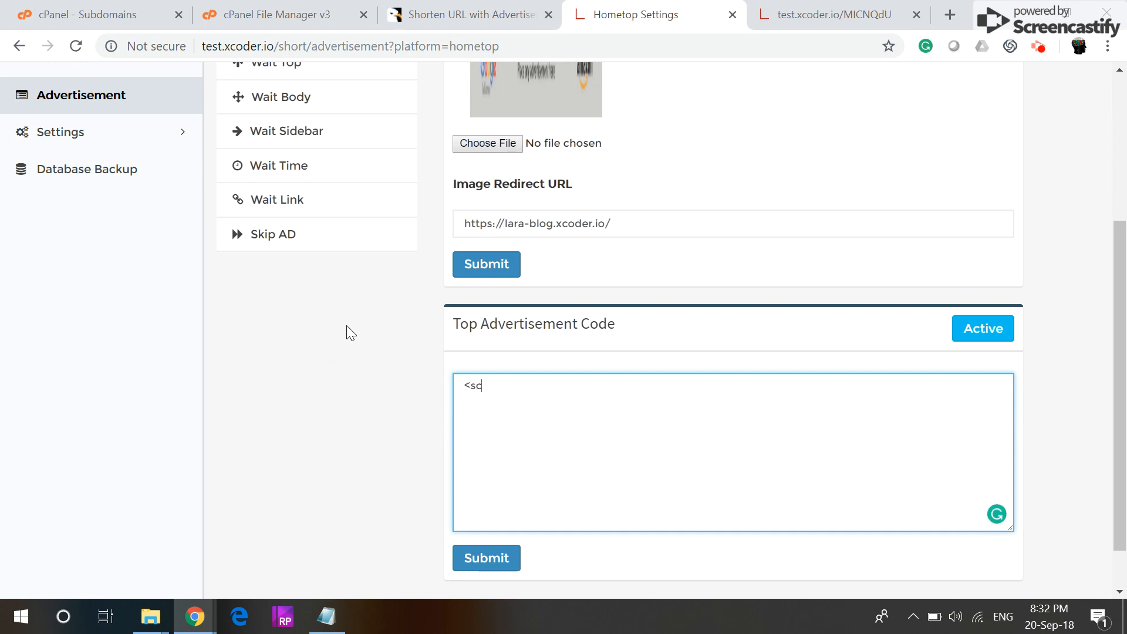
type("ript>")
key("Return")
key("Return")
type("</script")
type("put yo")
key("BackSpace")
type("our google adsence here")
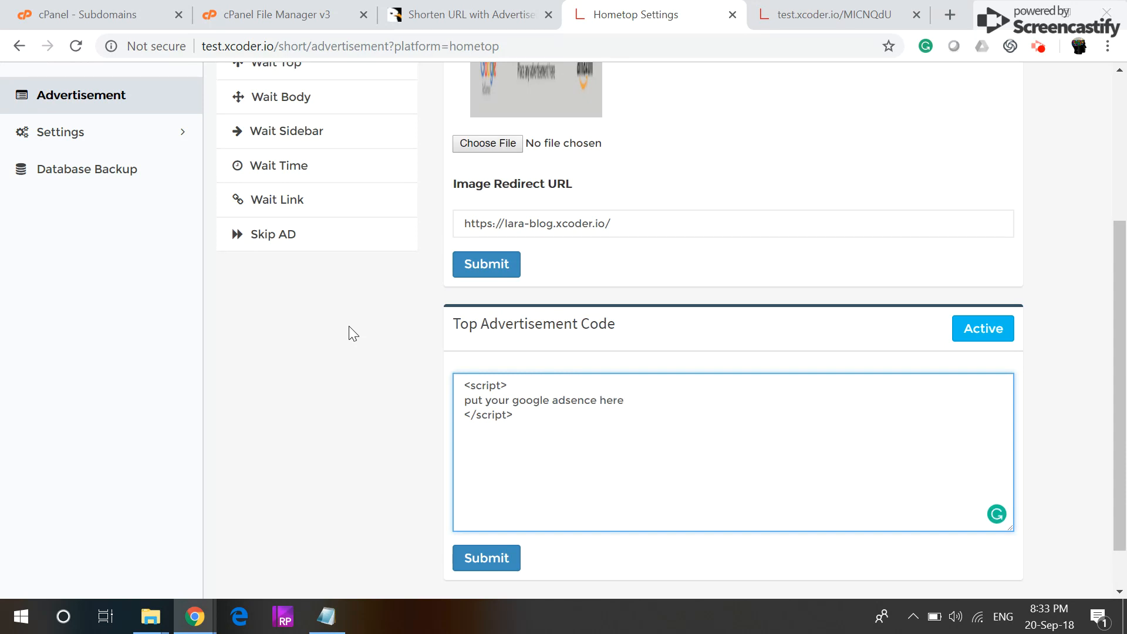
left_click(480, 559)
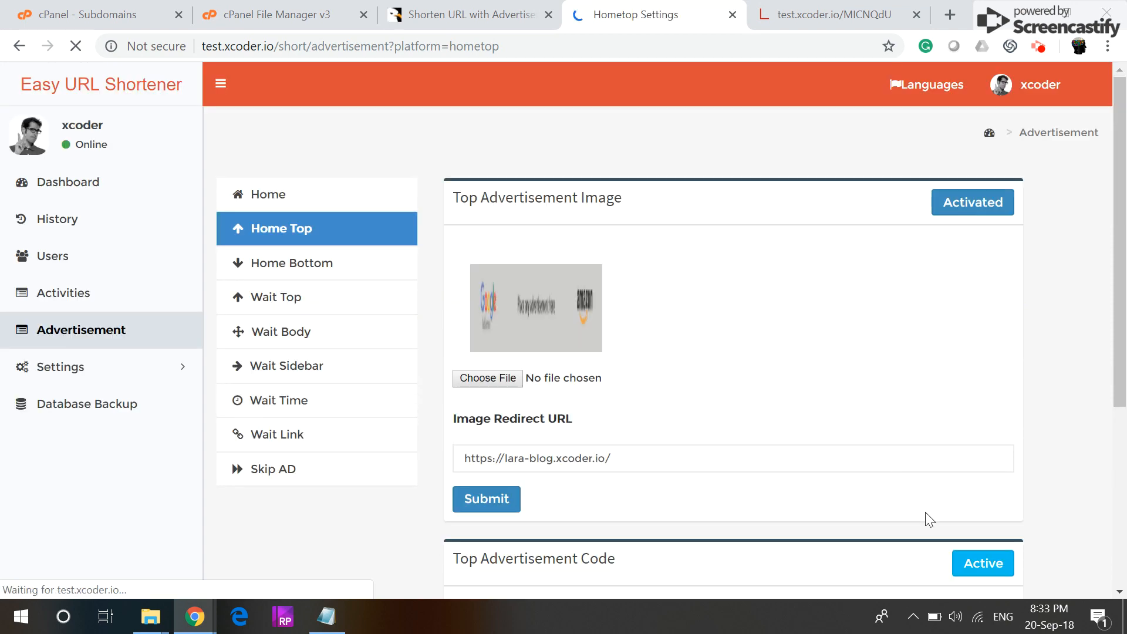
Step: Activate the Top Advertisement Code and deactivate the top advertisement image
scroll(931, 505, "down", 4)
left_click(986, 329)
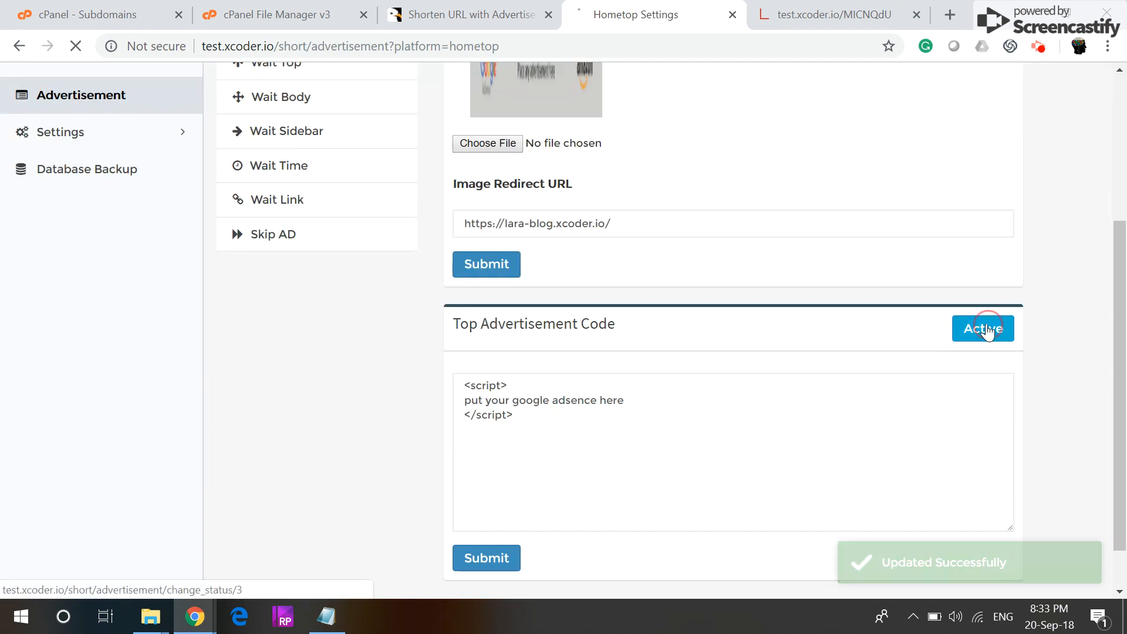
left_click(963, 205)
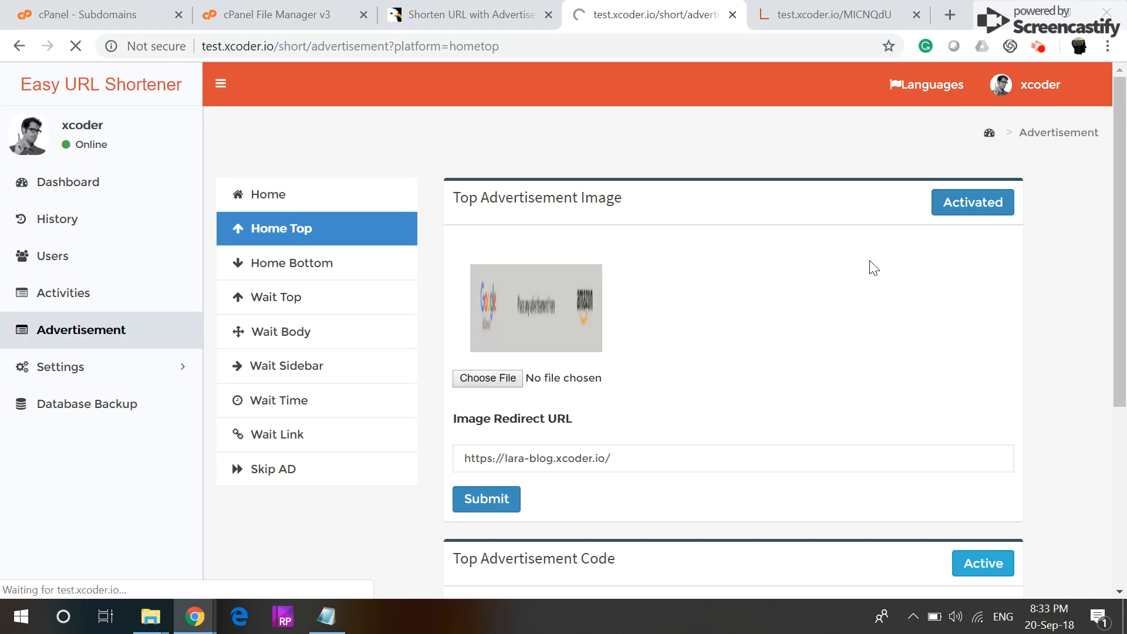
scroll(657, 404, "down", 1)
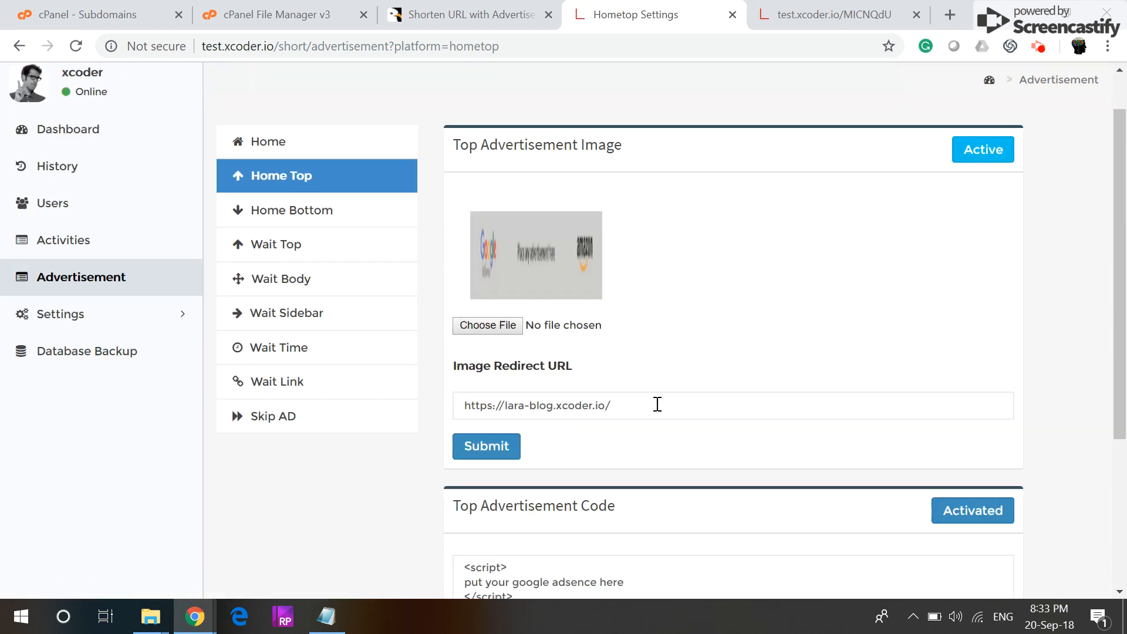
scroll(657, 403, "down", 1)
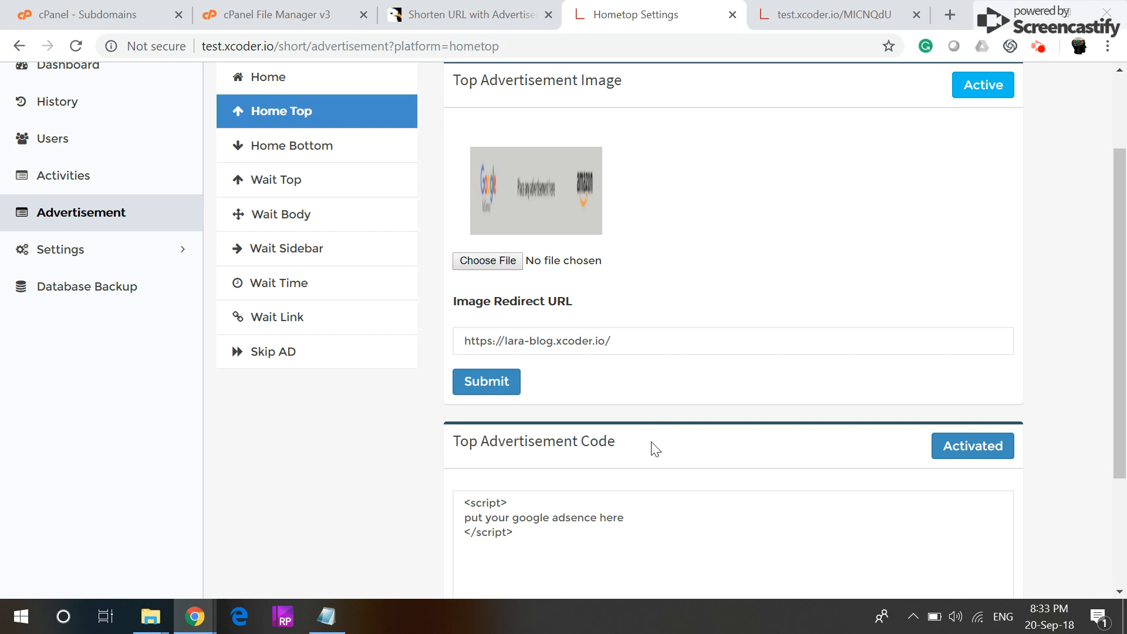
scroll(524, 523, "down", 2)
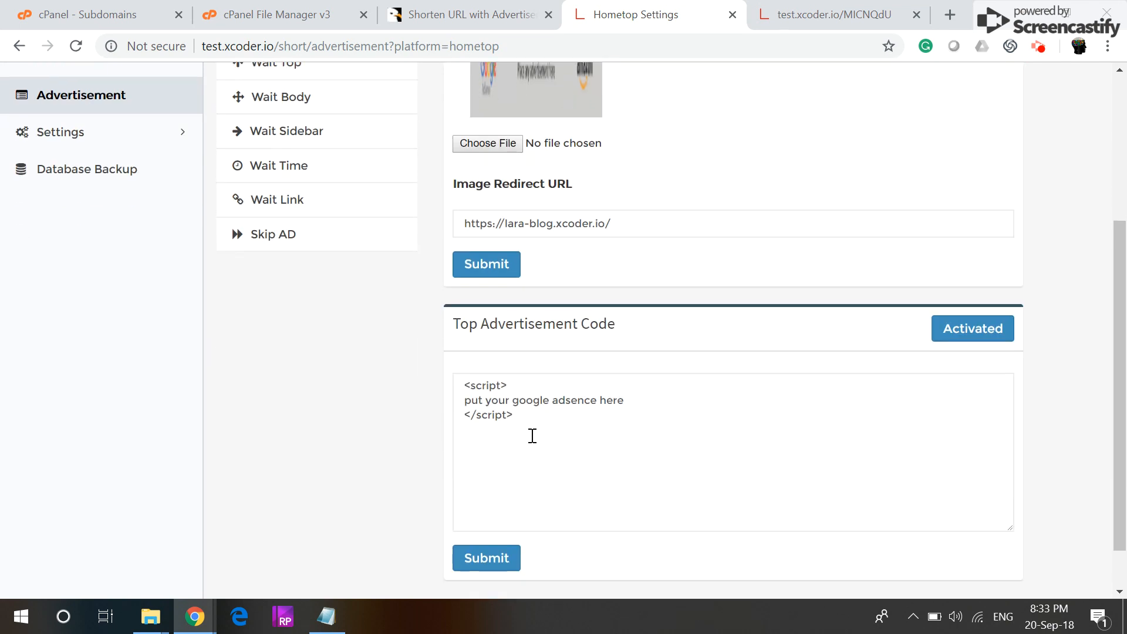
left_click_drag(497, 400, 457, 380)
scroll(334, 322, "up", 4)
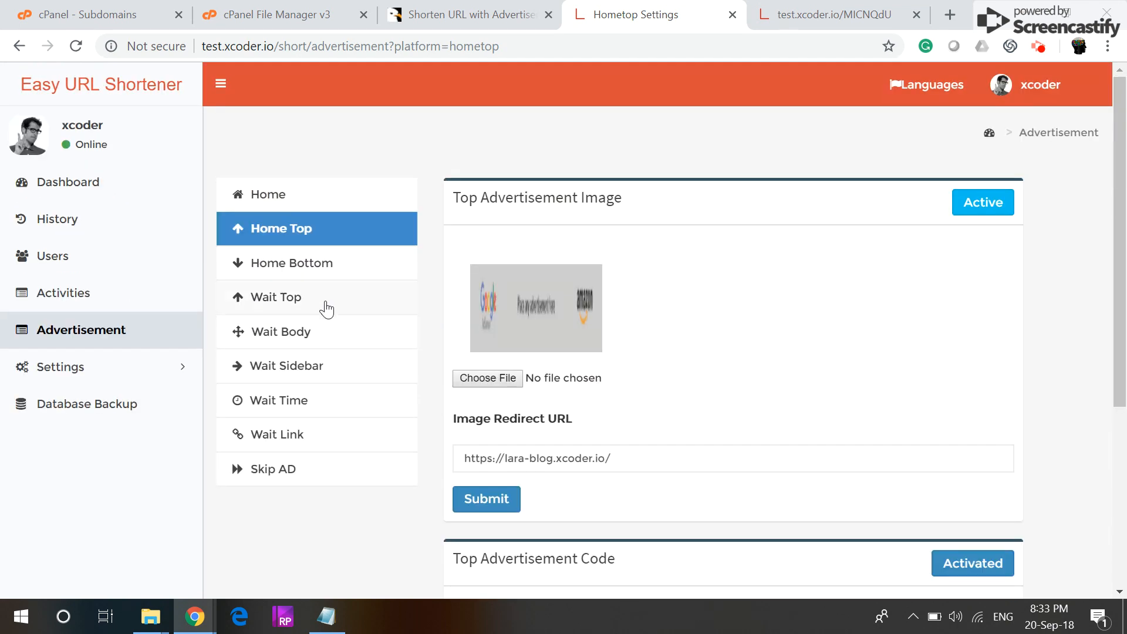
Step: Review the Home Bottom ad image, redirect URL and code, then return to the CodeCanyon item page
left_click(290, 265)
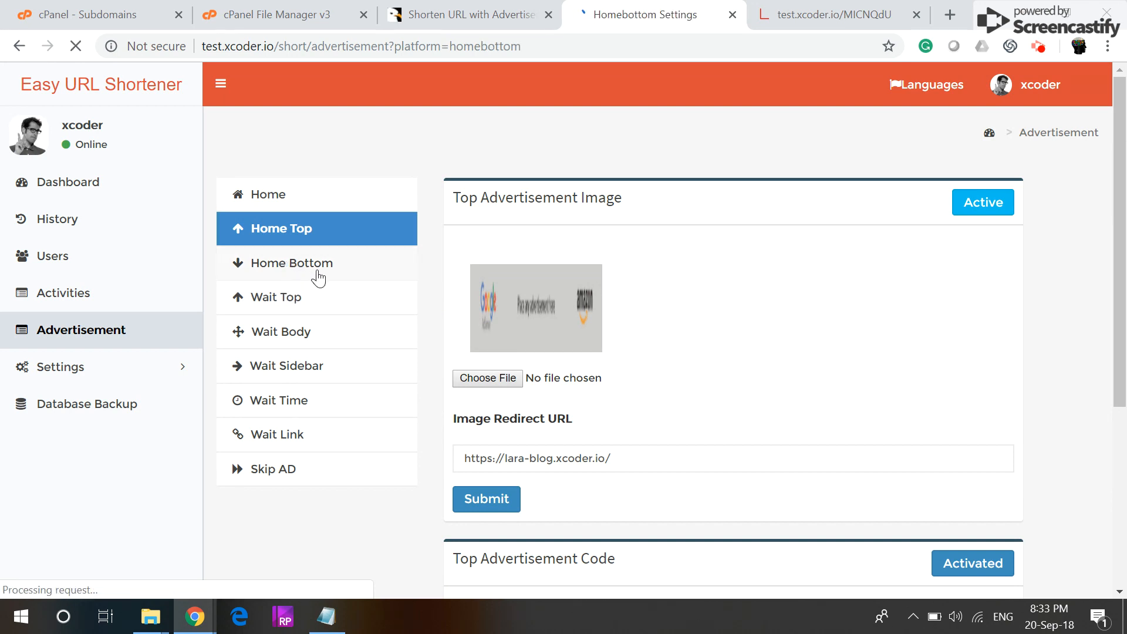
scroll(465, 294, "down", 5)
left_click_drag(659, 378, 419, 318)
scroll(821, 381, "up", 2)
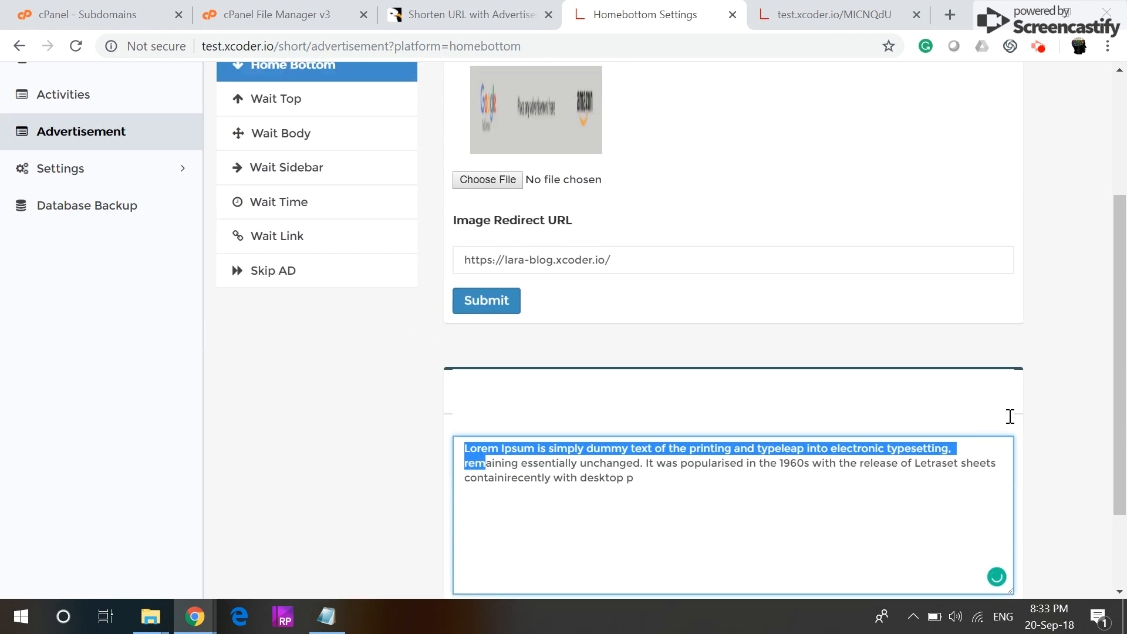
left_click(1044, 433)
scroll(991, 401, "up", 2)
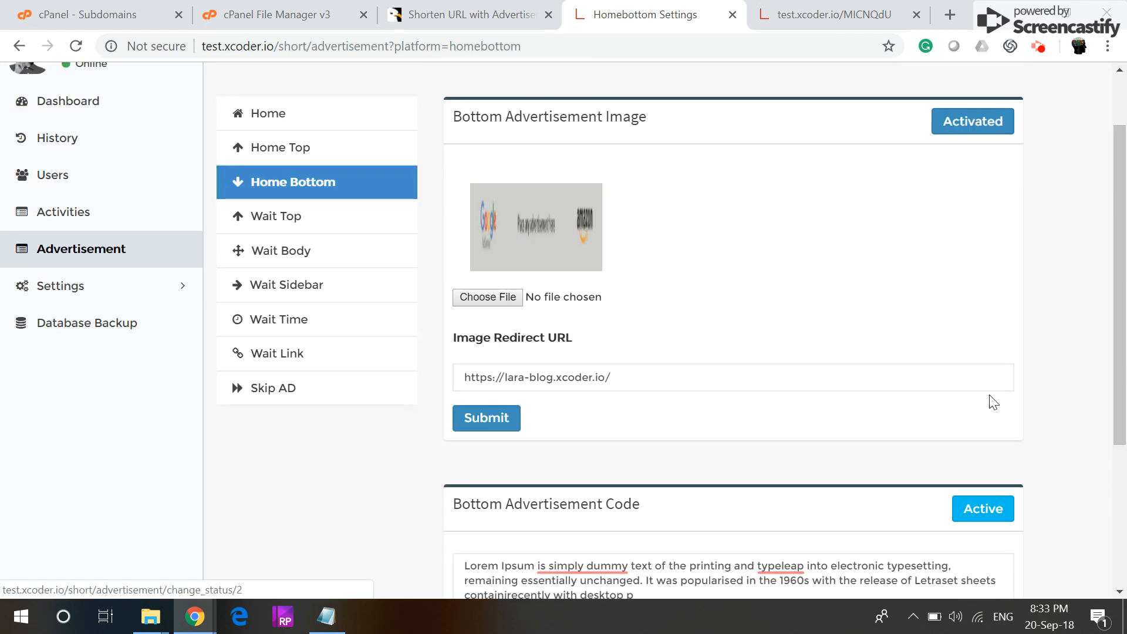
triple_click(602, 377)
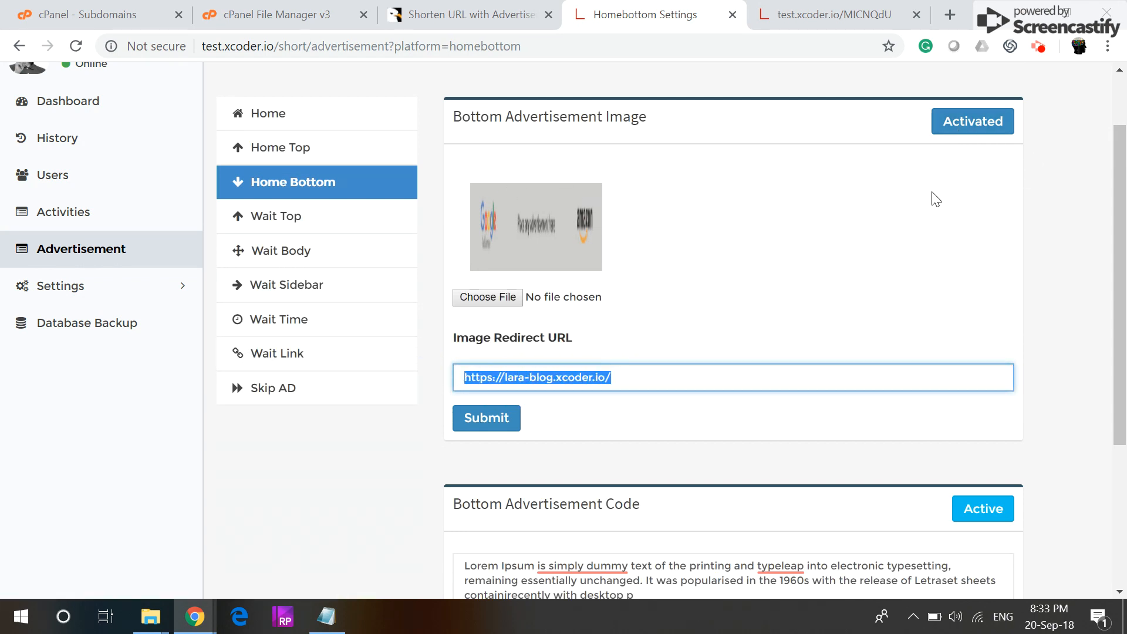
key("ctrl+0")
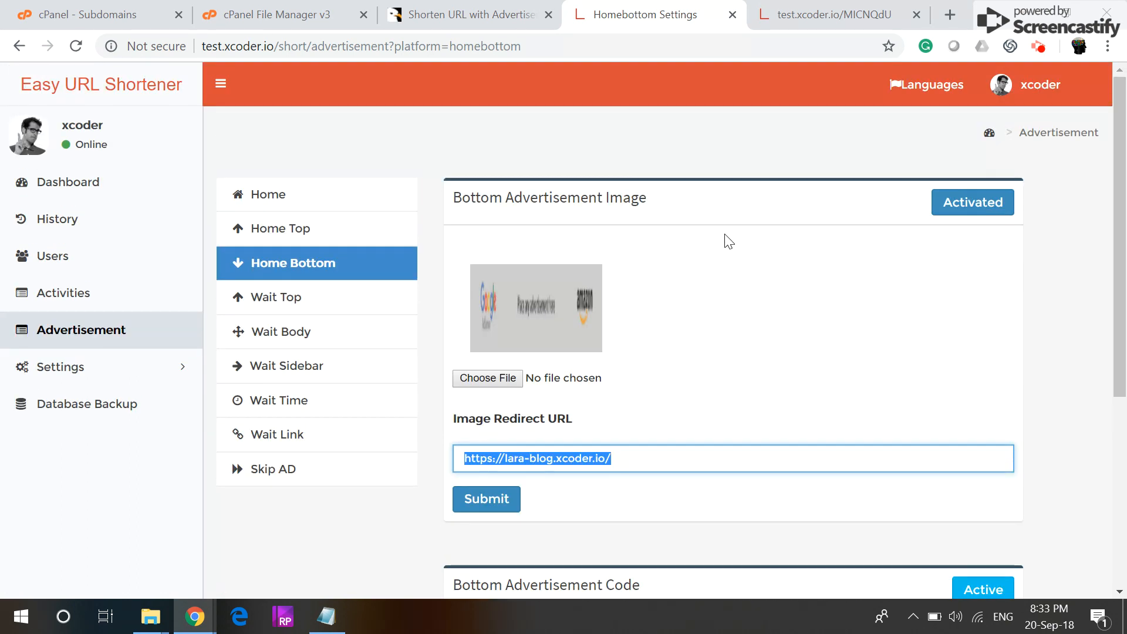
left_click(511, 9)
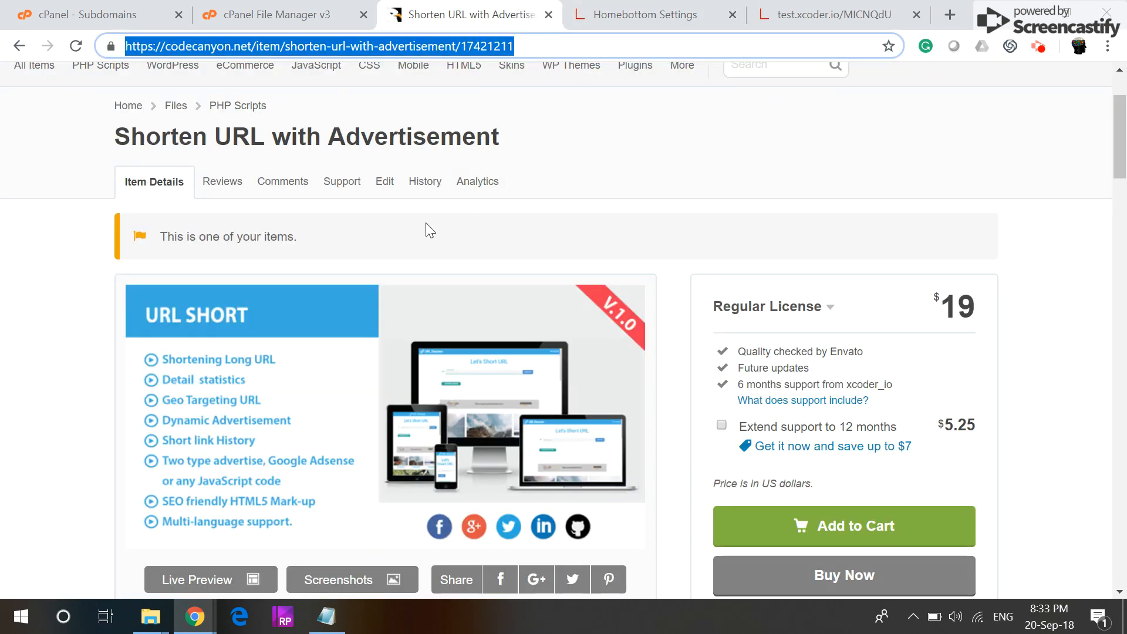
Step: Show the item's Support tab and read through its support details down to Contact Author
left_click(329, 183)
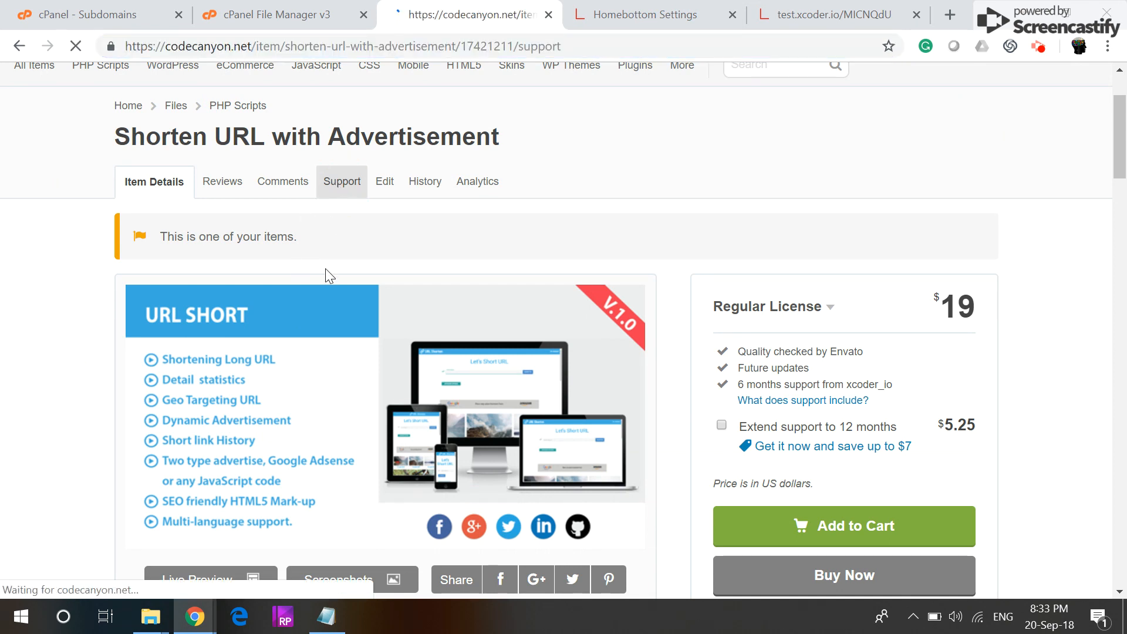
scroll(641, 392, "down", 2)
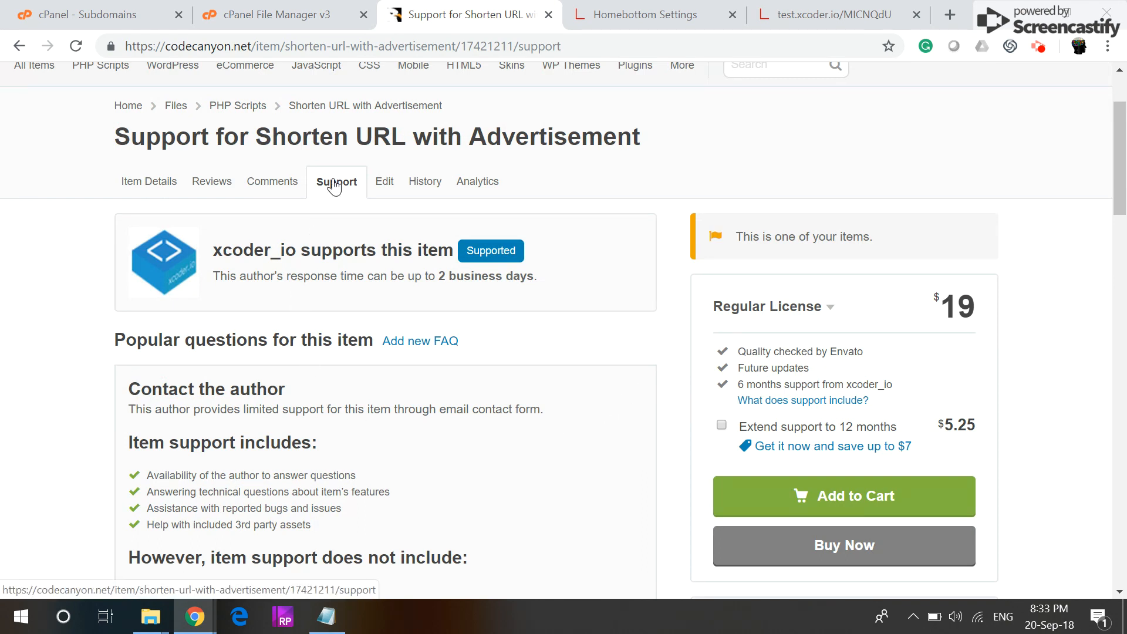
scroll(344, 272, "down", 6)
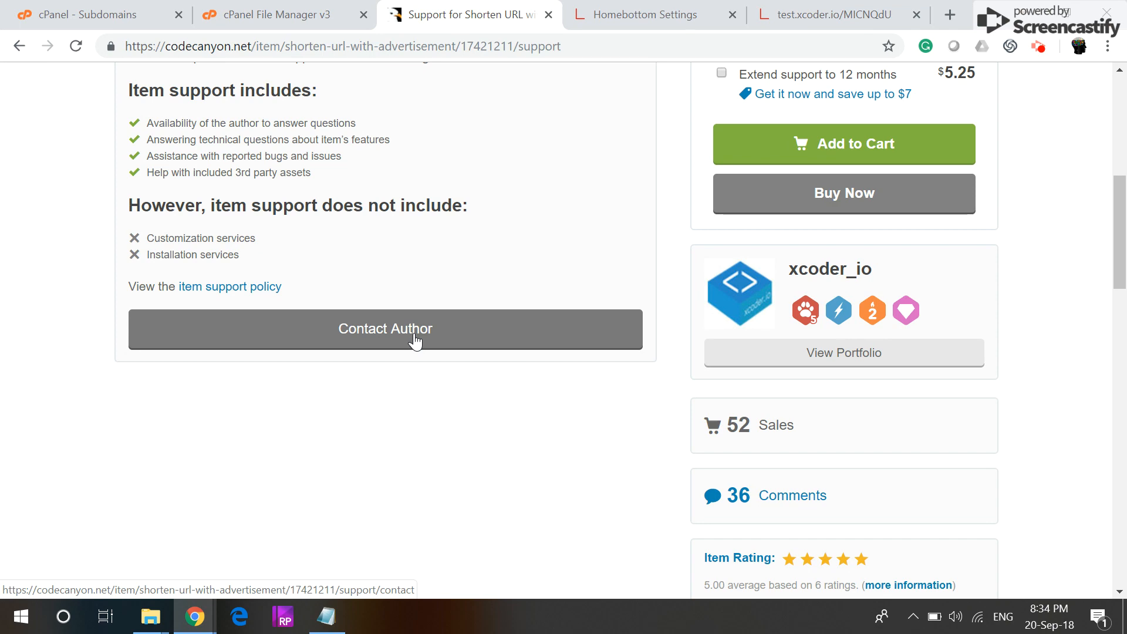
scroll(414, 337, "up", 6)
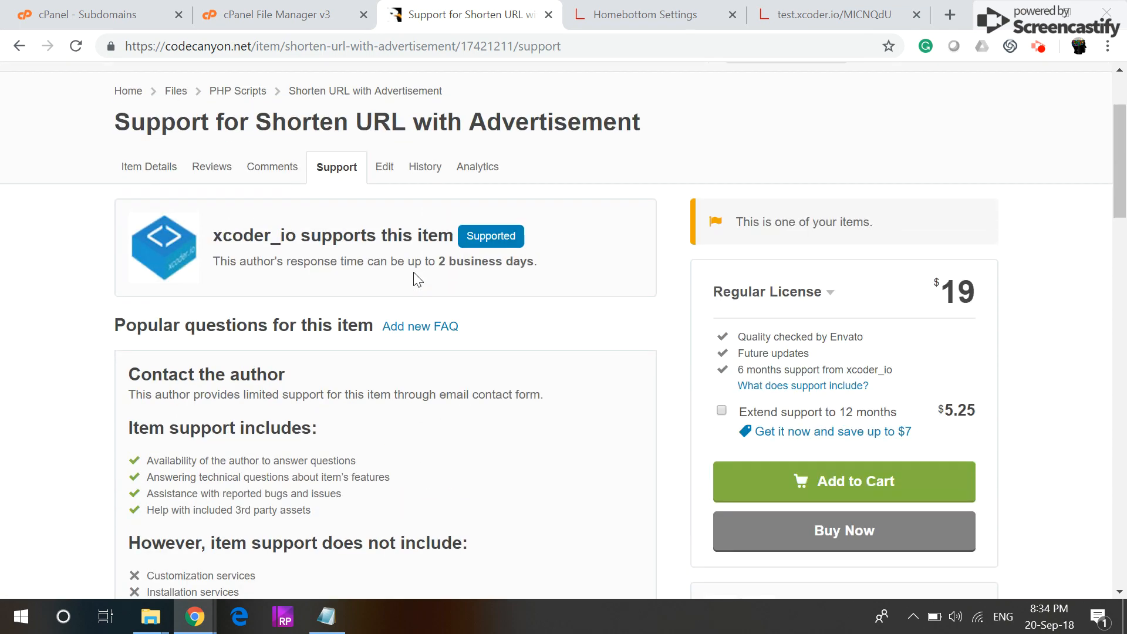
scroll(338, 439, "down", 2)
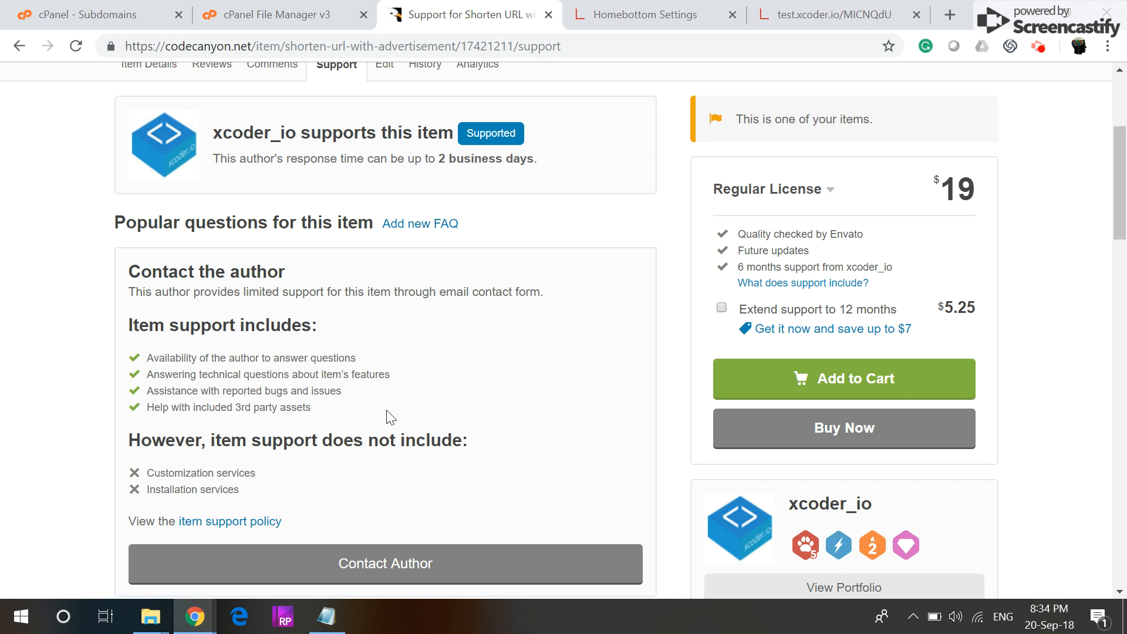
scroll(388, 418, "up", 2)
scroll(381, 264, "down", 2)
scroll(432, 350, "down", 3)
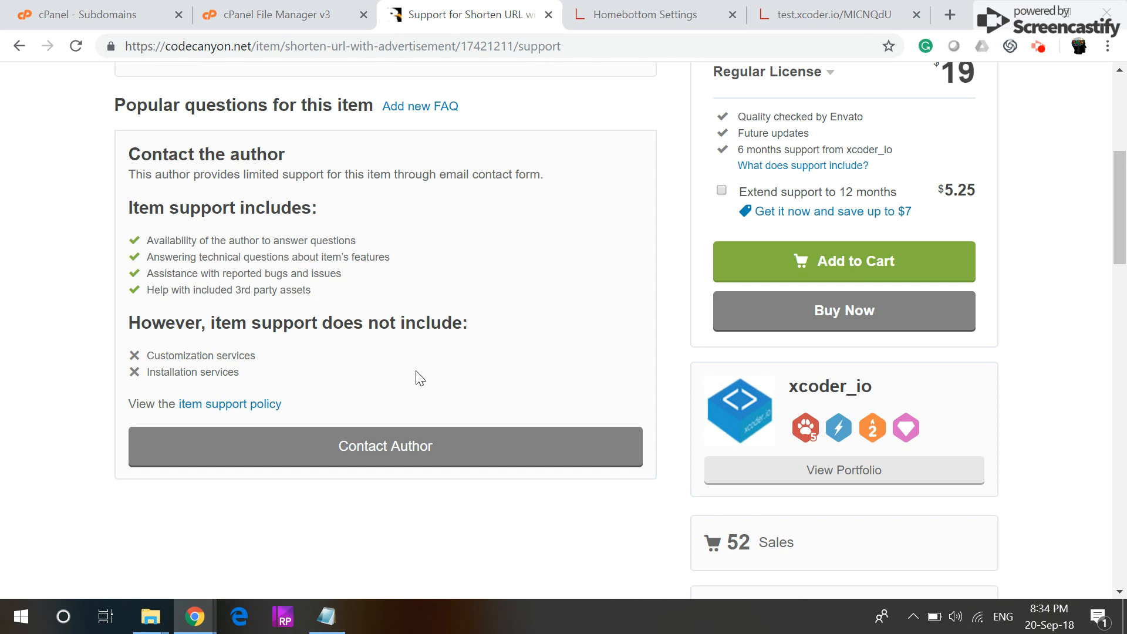
scroll(411, 352, "up", 2)
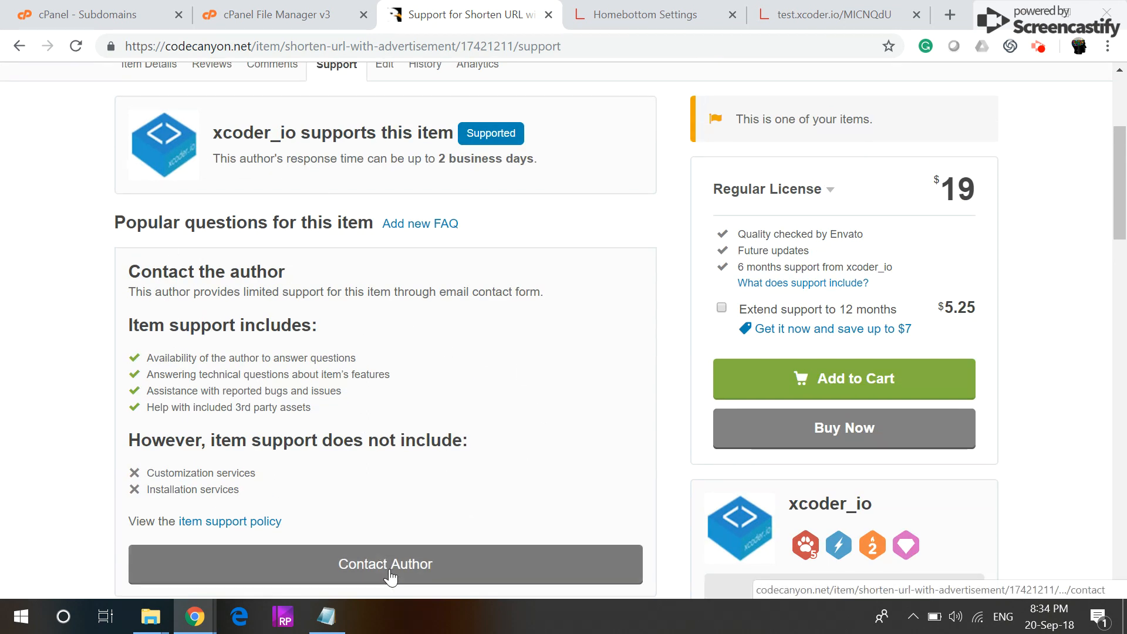